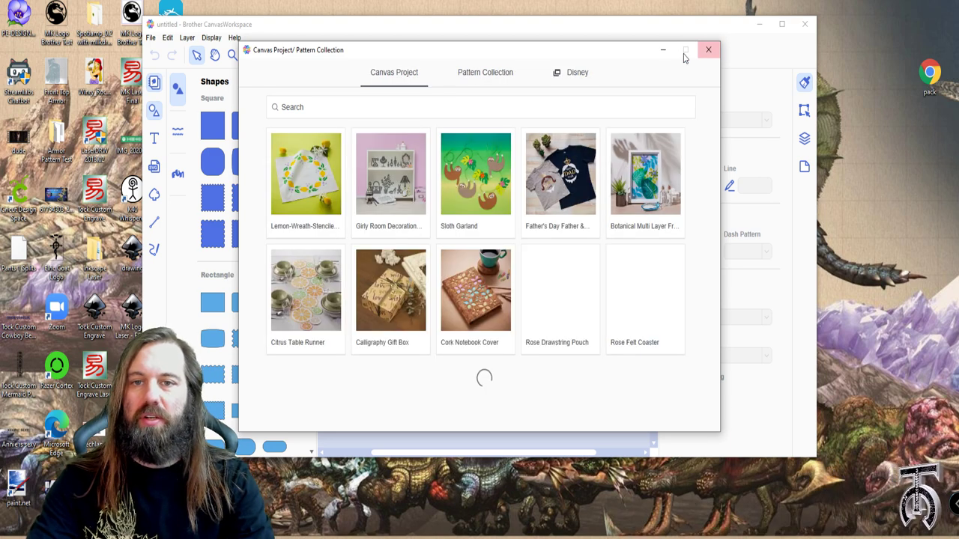
Step: Close the Canvas Project/Pattern Collection window and maximize the workspace with the blank mat enlarged
left_click_drag(632, 53, 605, 18)
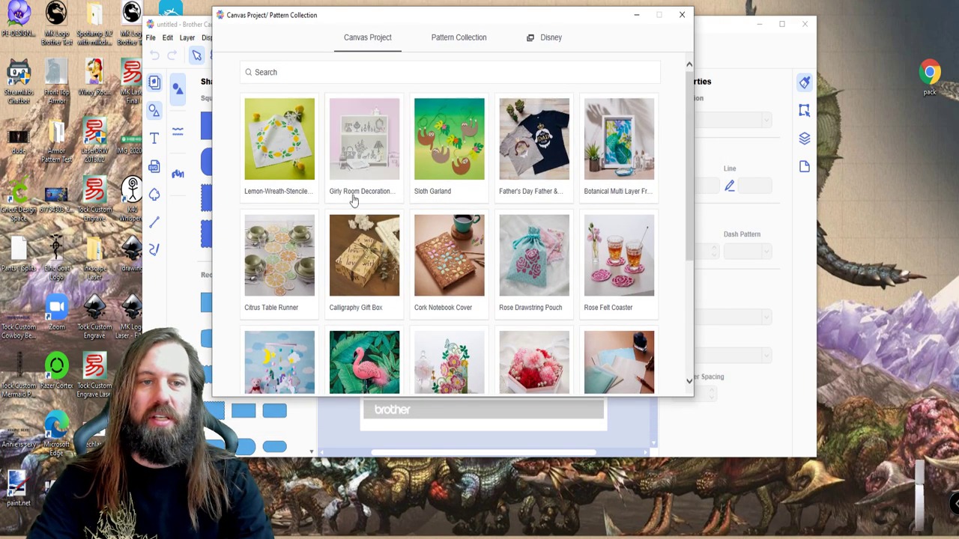
left_click(682, 15)
left_click(782, 25)
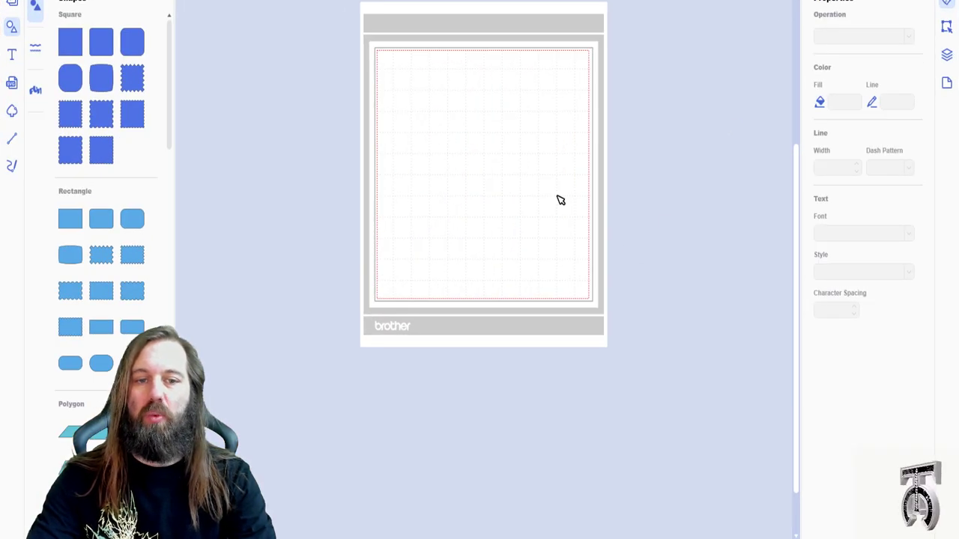
scroll(455, 131, "up", 2)
scroll(466, 161, "up", 3)
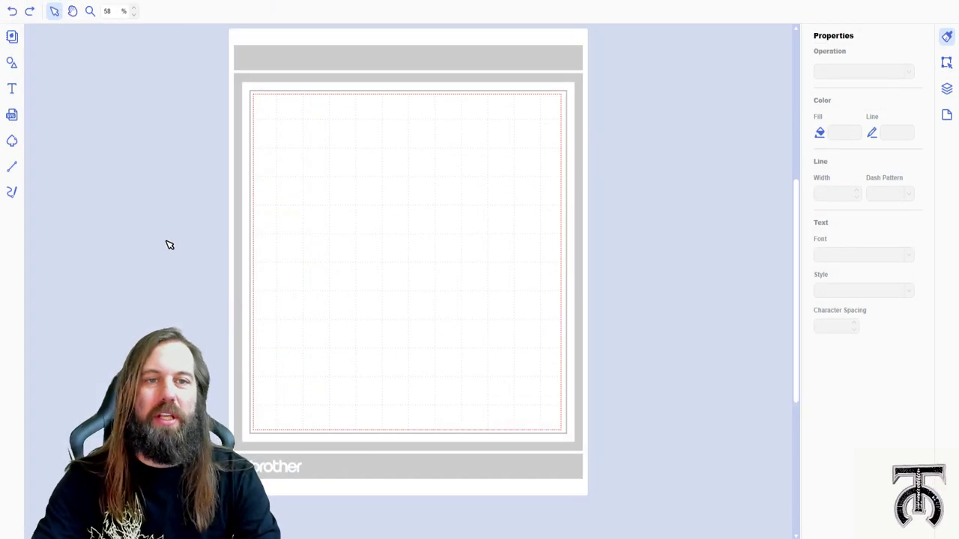
Step: Add a plain square to the mat and place the text "Tock Custom" below it
left_click(12, 62)
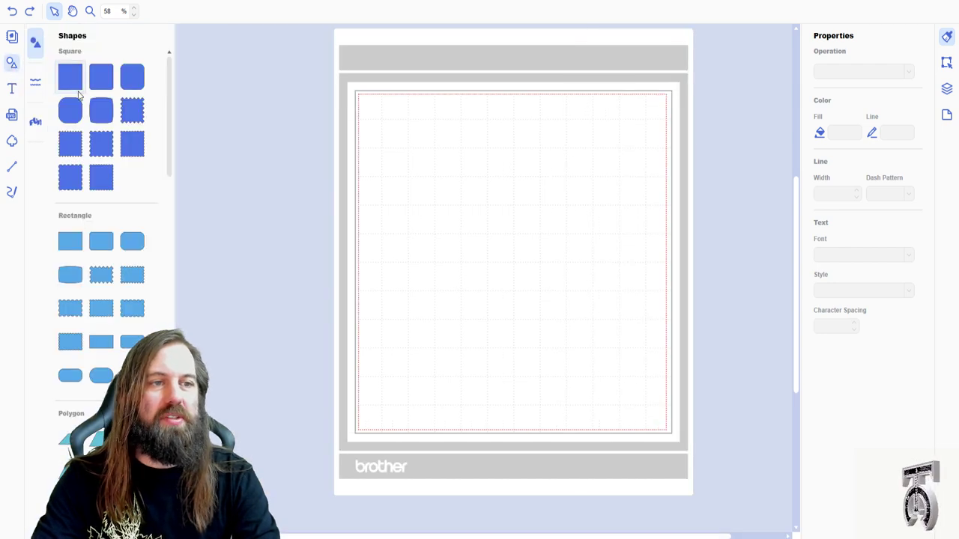
left_click(69, 77)
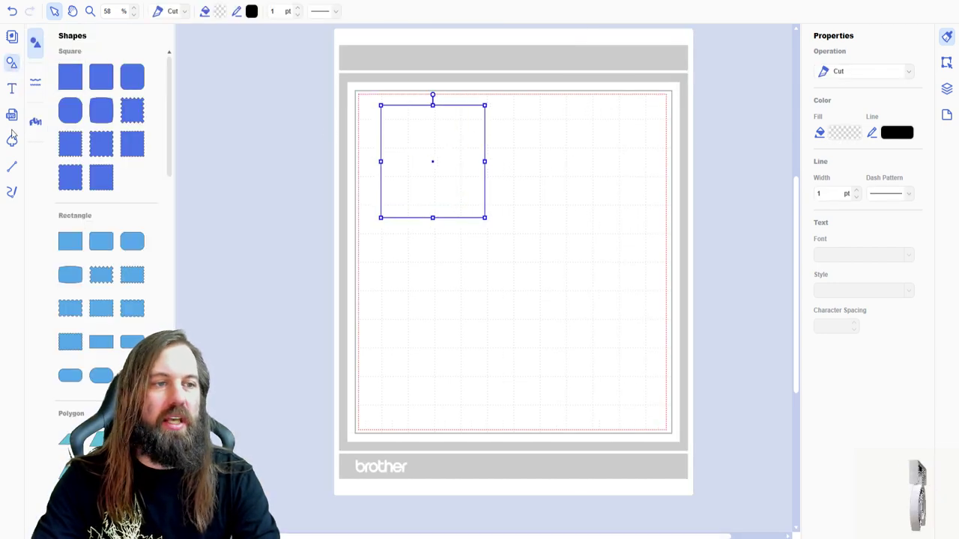
left_click(11, 89)
left_click(315, 300)
type("Tock Custom")
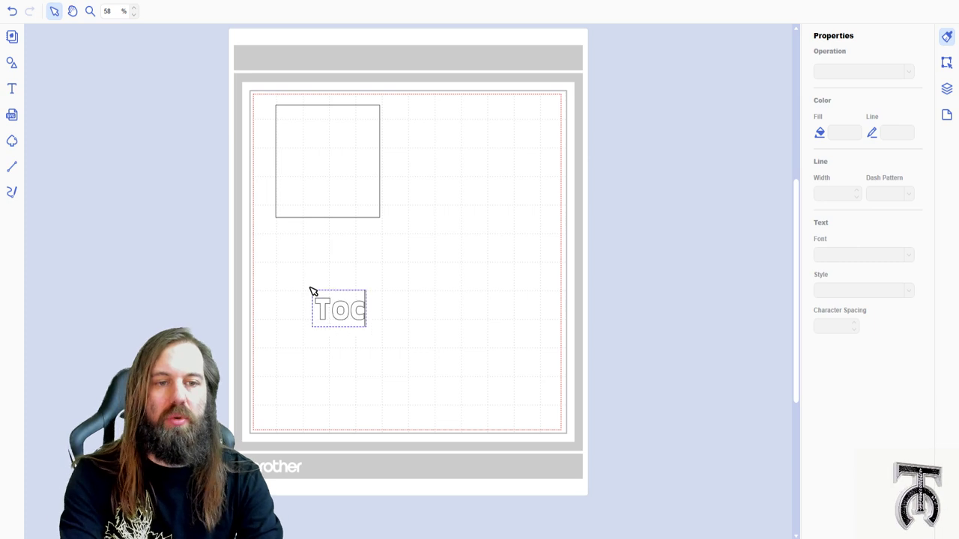
left_click(311, 292)
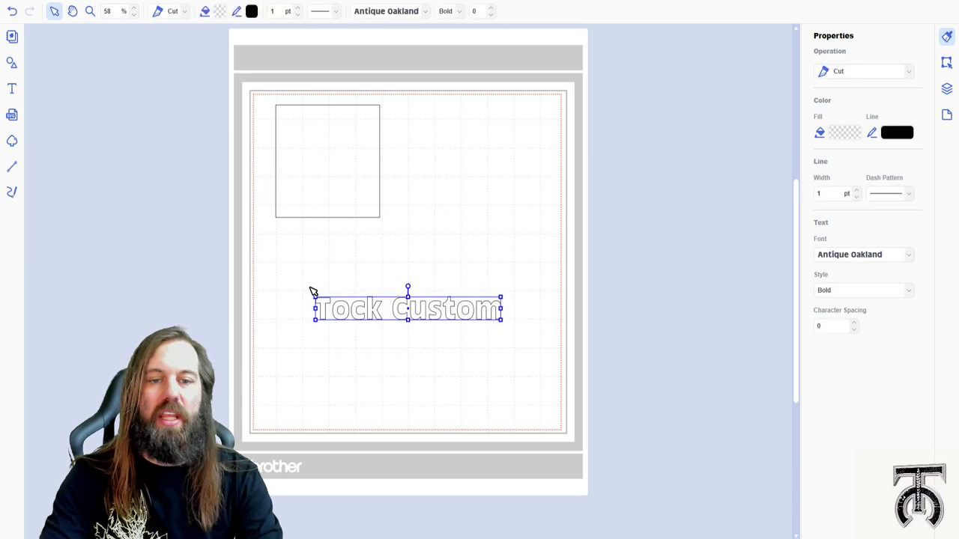
left_click(263, 257)
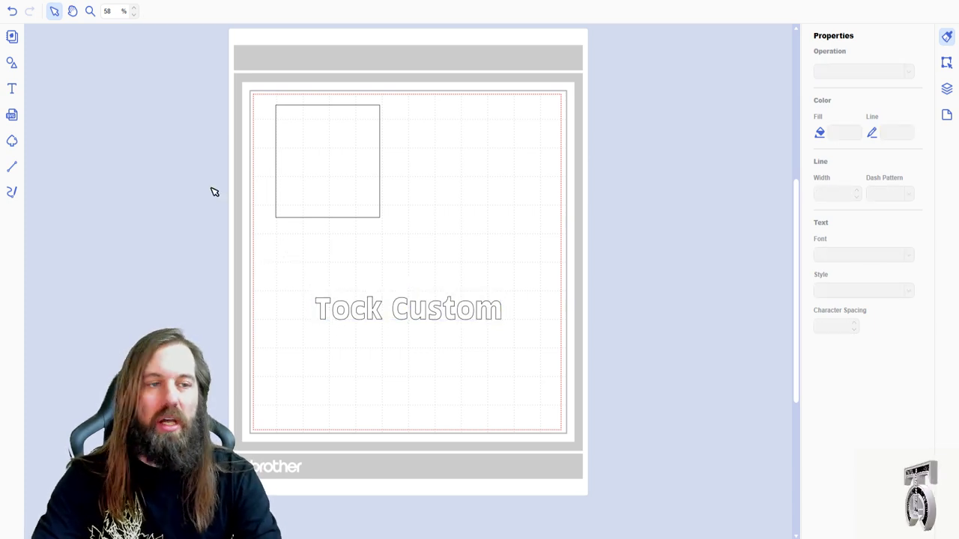
Step: Browse the categories of the shape library, and remove the square and the text from the mat
left_click(12, 63)
scroll(109, 225, "down", 10)
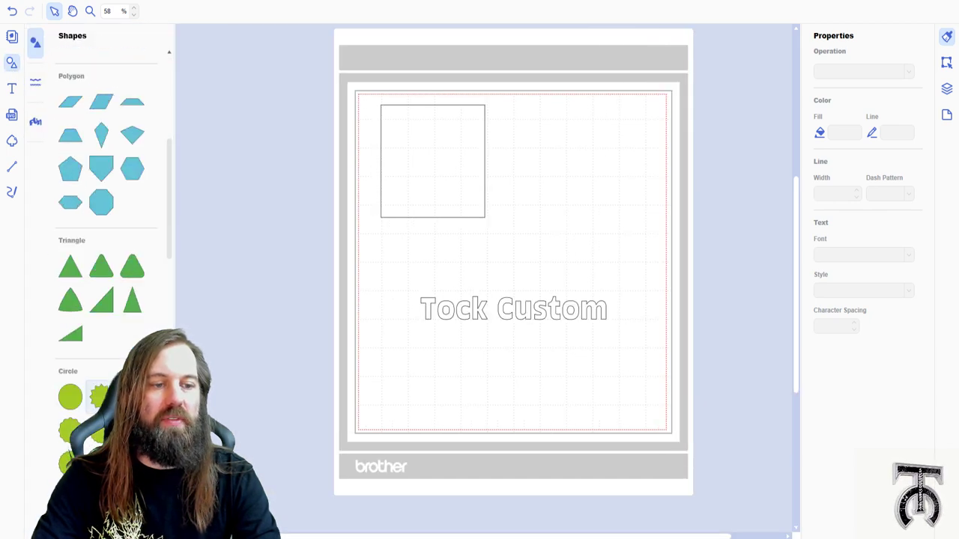
scroll(109, 225, "down", 15)
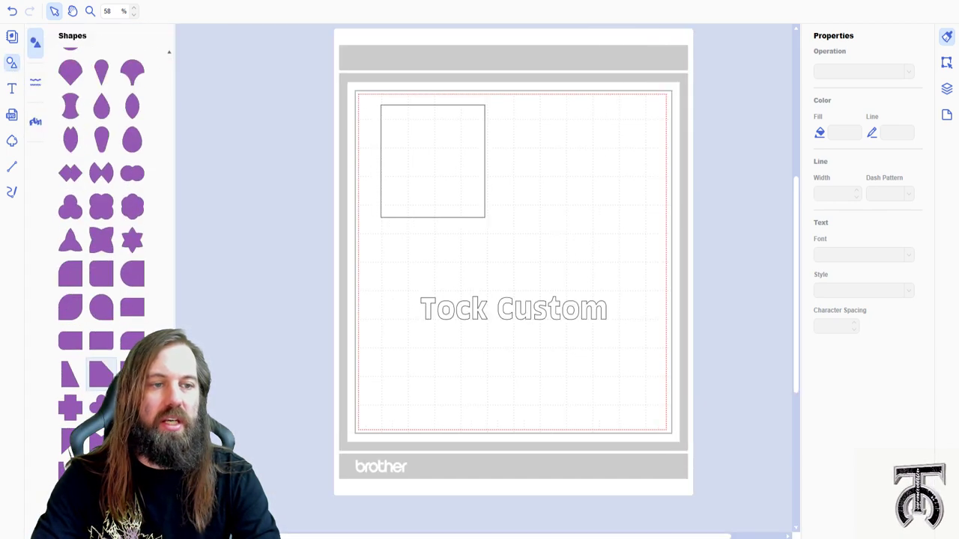
scroll(108, 225, "up", 20)
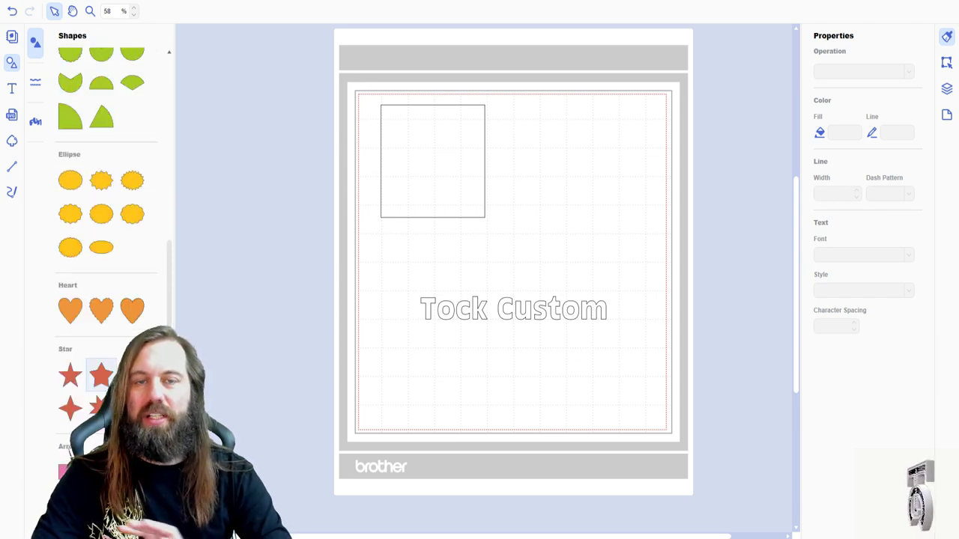
scroll(110, 383, "up", 5)
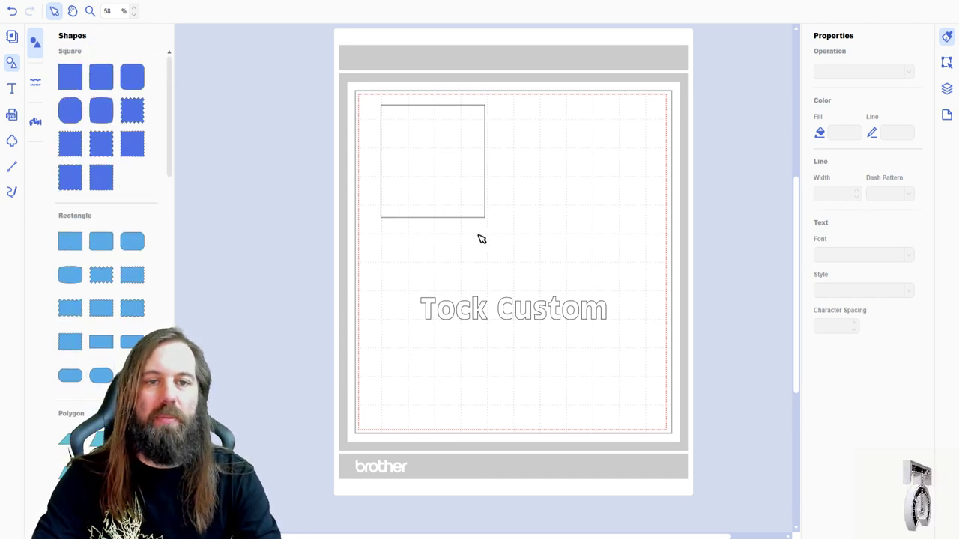
left_click(430, 165)
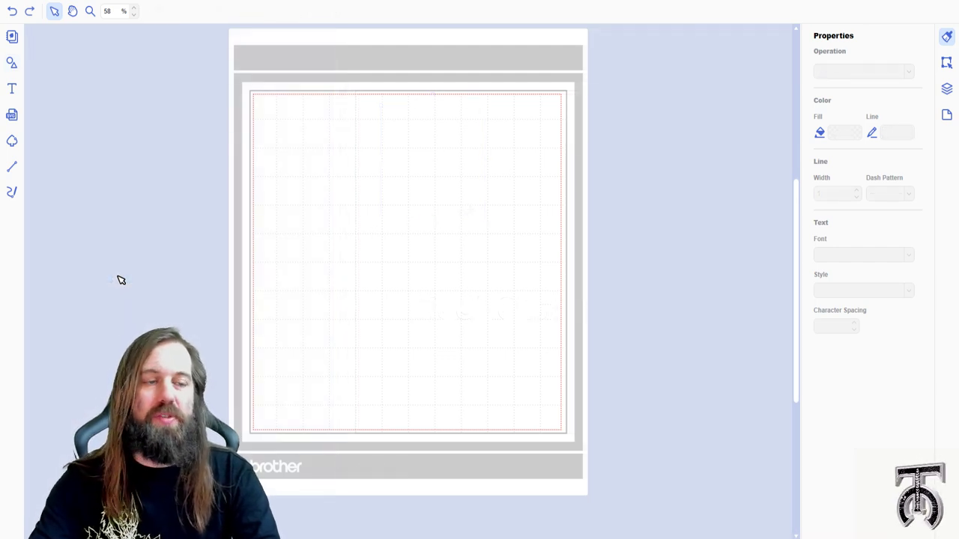
Step: Start Image Tracing with an image from the computer and load Solid Black Tock Custom Logo
left_click(12, 143)
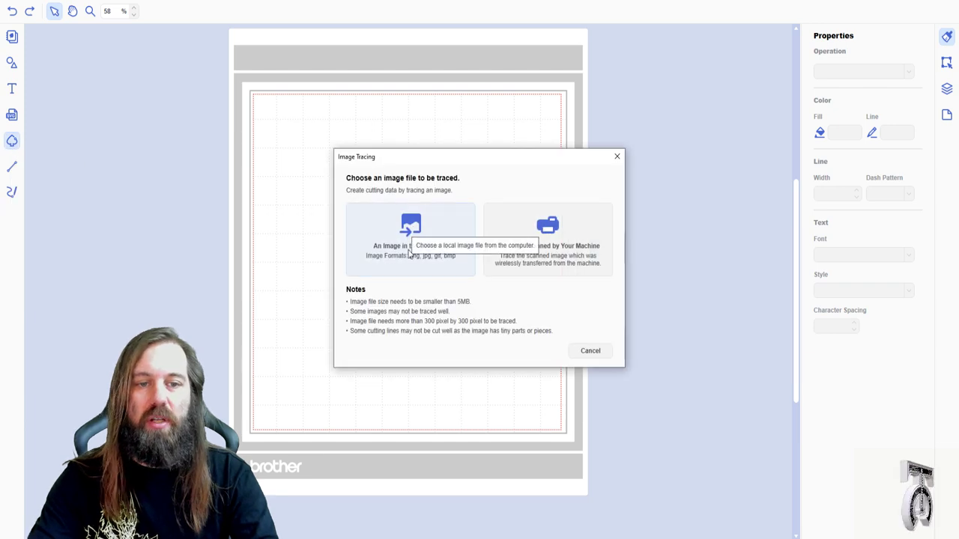
left_click(434, 270)
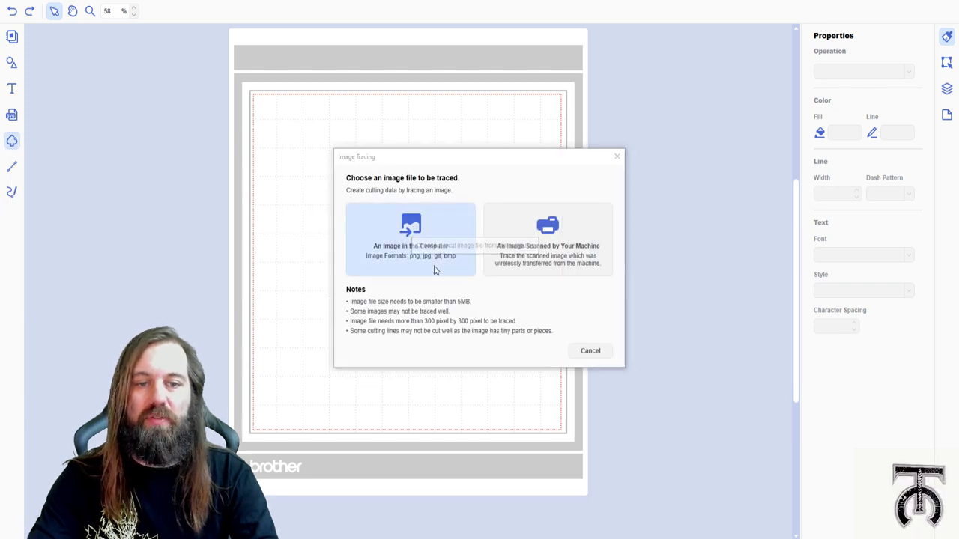
left_click(468, 274)
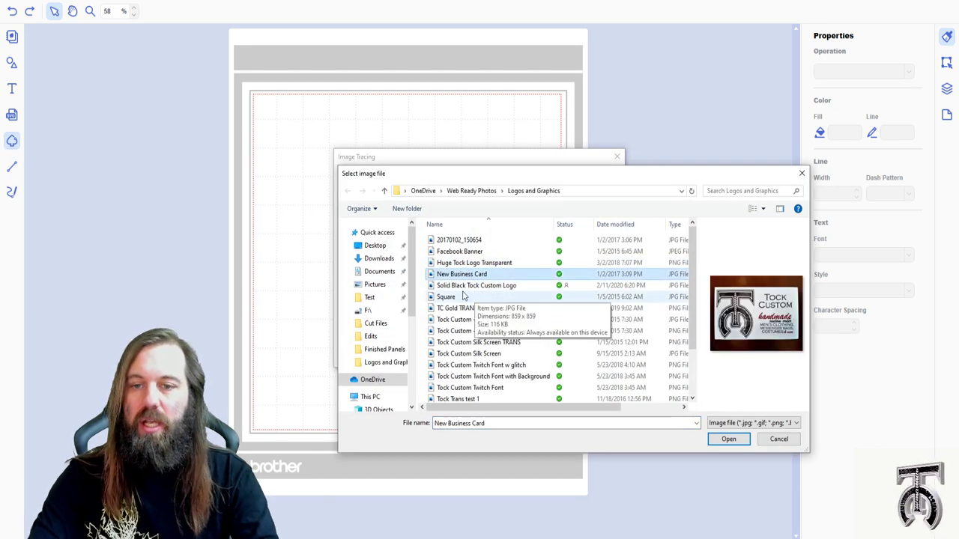
left_click(466, 287)
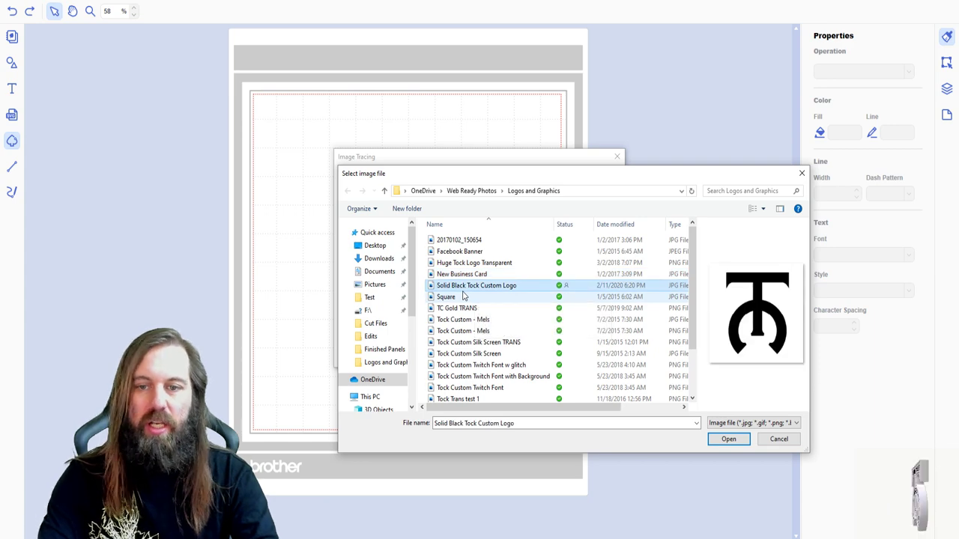
double_click(463, 290)
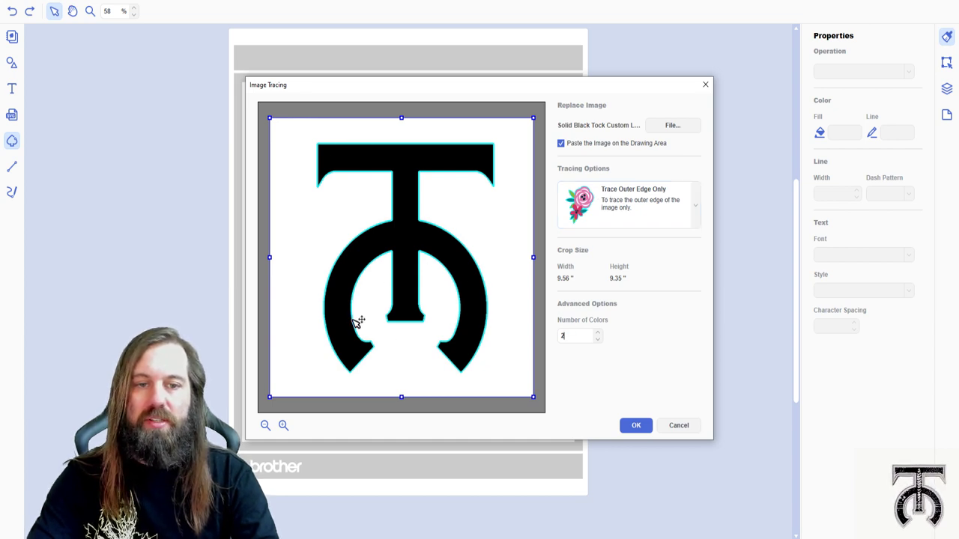
Step: Trace the logo with Trace Outer Edge Only, without pasting the image on the drawing area
left_click(696, 209)
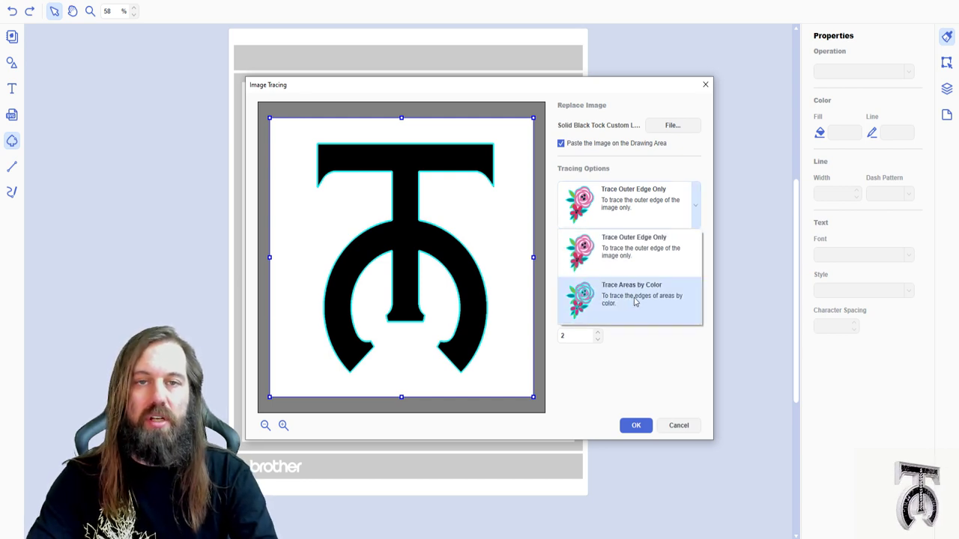
left_click(621, 251)
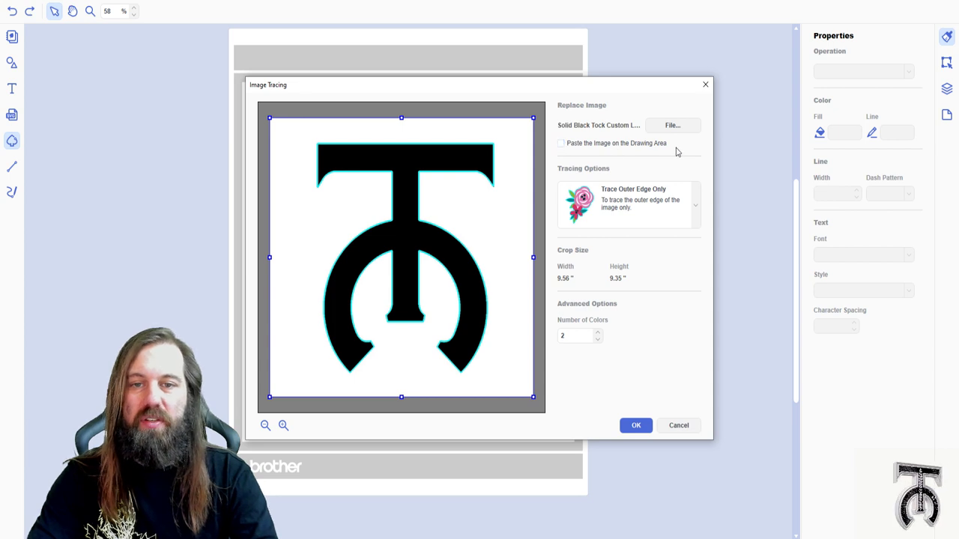
left_click(635, 426)
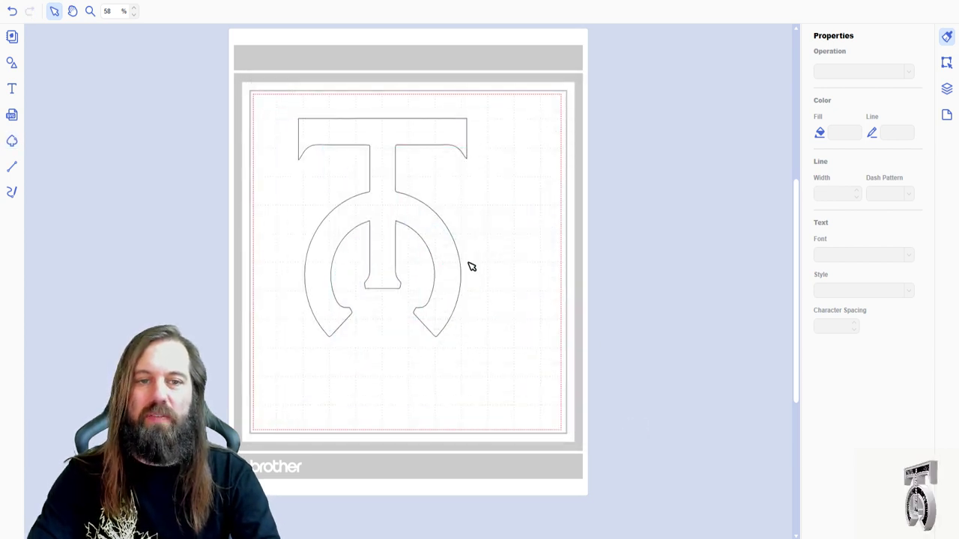
Step: Move the traced logo outline close to the mat's upper-left corner
mouse_move(275, 93)
left_mouse_down()
mouse_move(507, 345)
mouse_move(509, 379)
left_mouse_up()
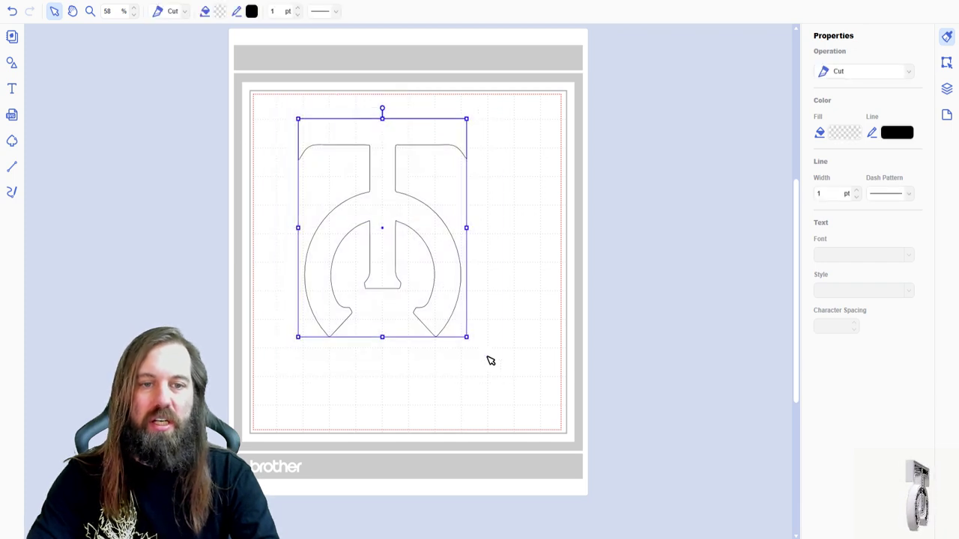
left_click_drag(433, 238, 396, 221)
left_click(540, 308)
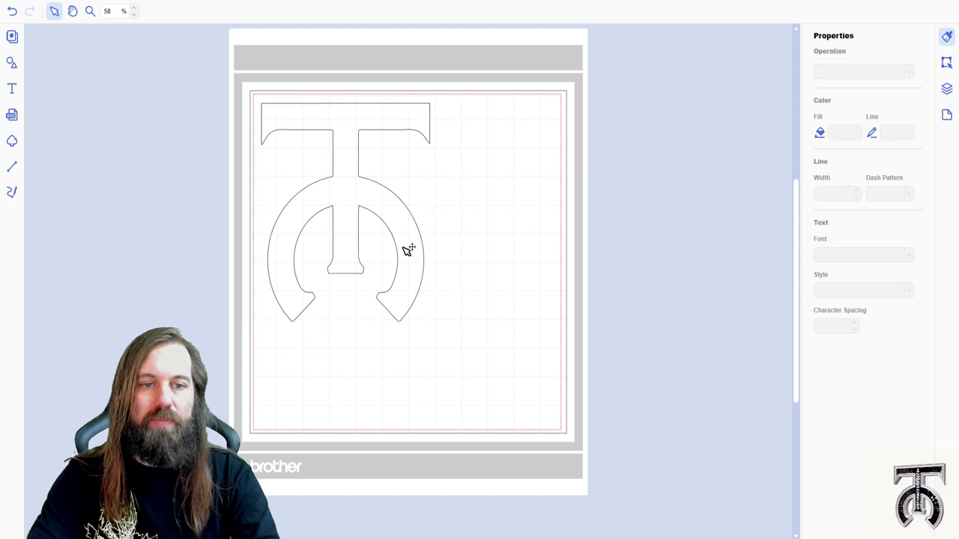
Step: Scale the logo down to about 3.00 by 3.59 inches and position it at about X 1.02, Y 1.03 inches
left_click(360, 207)
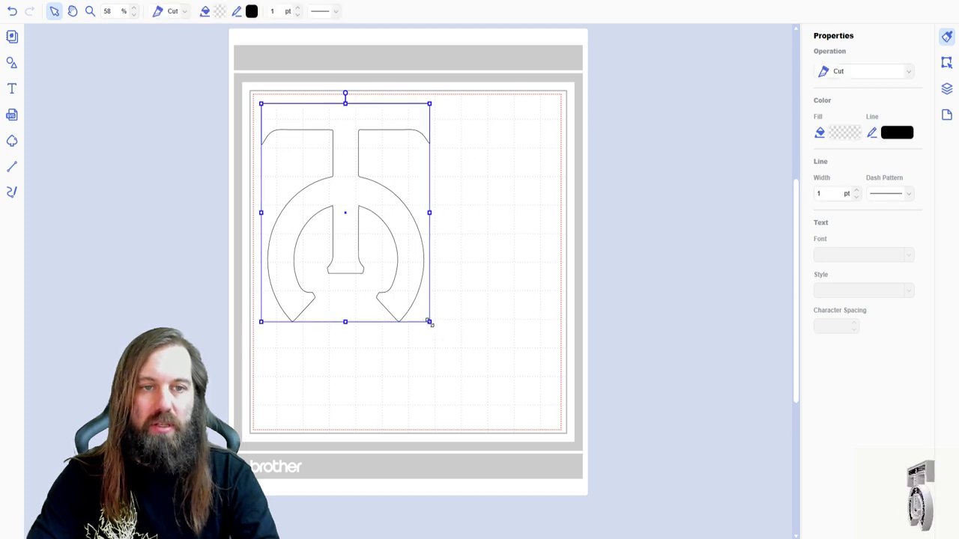
left_click_drag(431, 324, 384, 256)
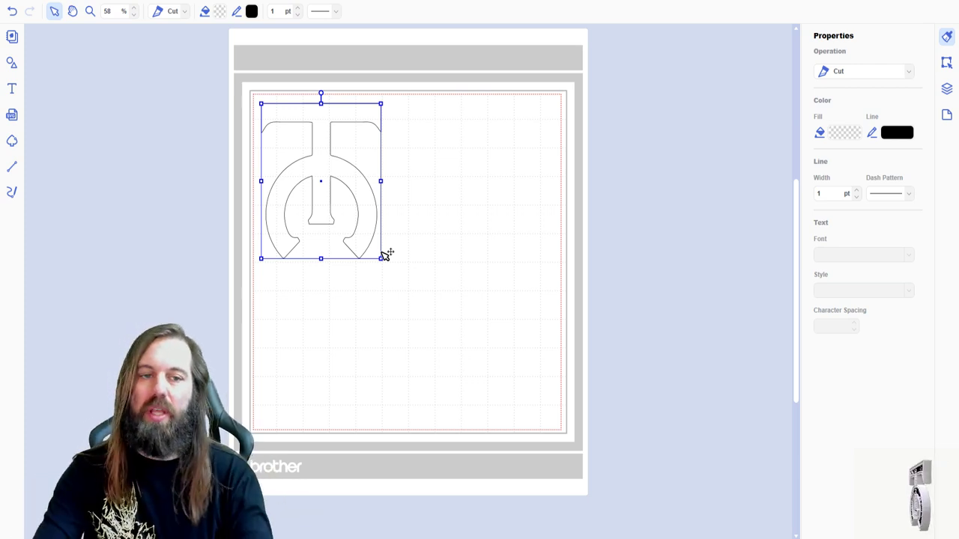
left_click_drag(381, 261, 357, 240)
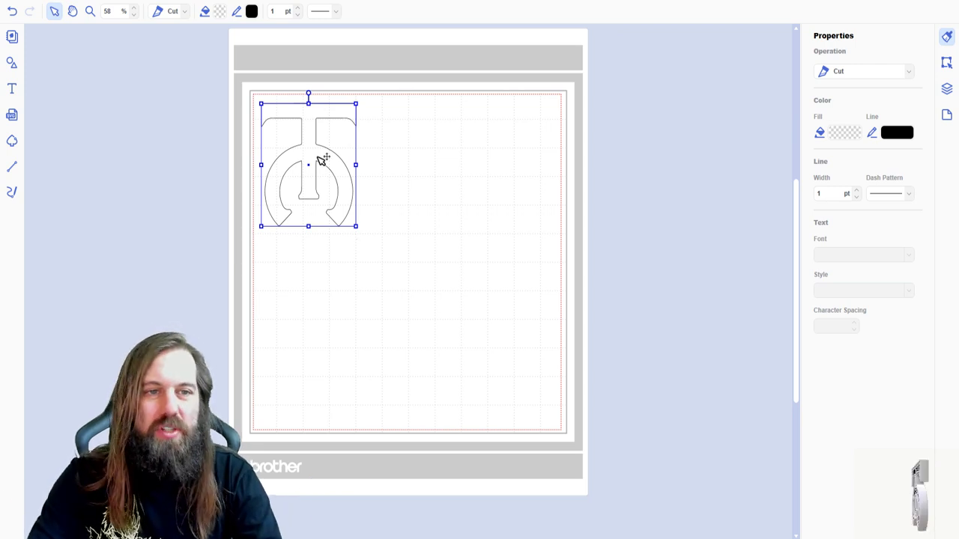
left_click_drag(319, 158, 335, 176)
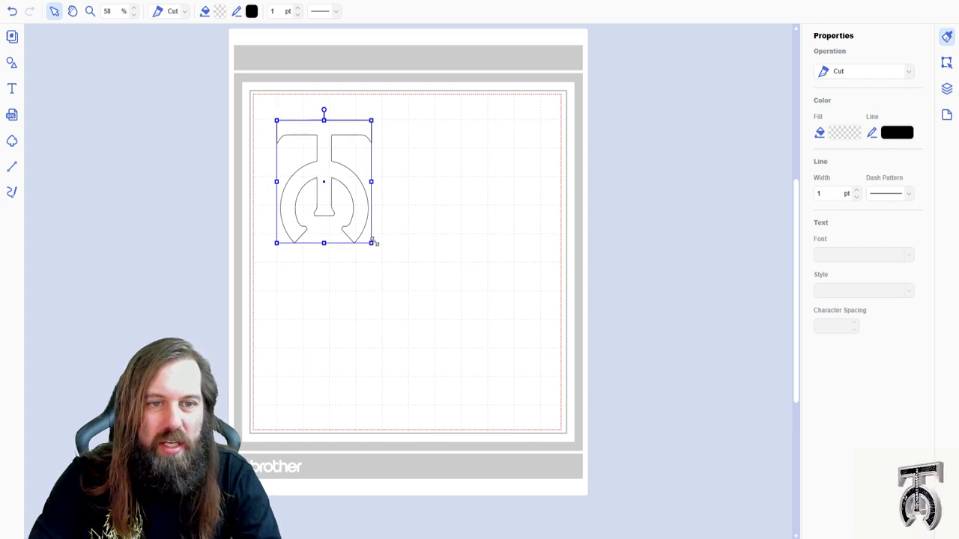
left_click_drag(371, 244, 356, 234)
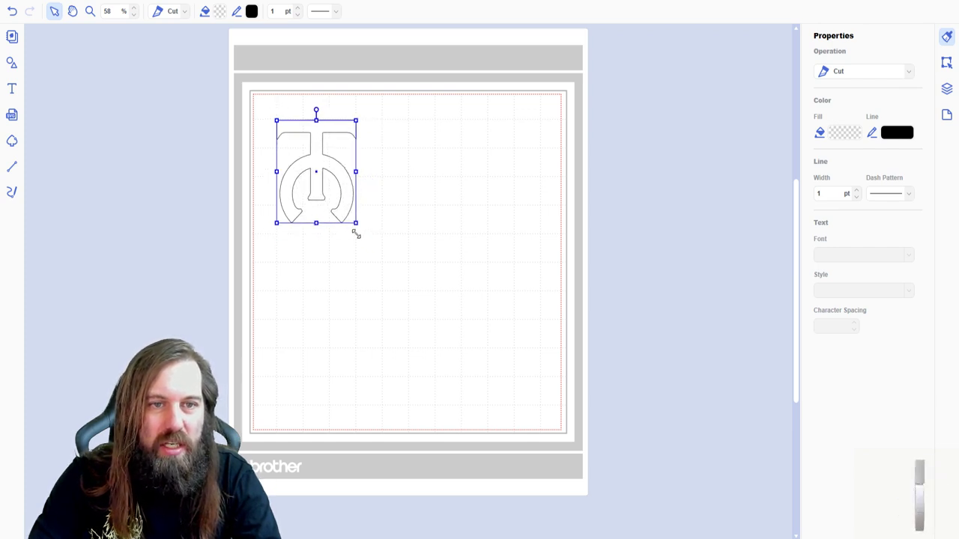
left_click(392, 168)
Step: Check the logo's exact width and height in its position and size settings
left_click(327, 135)
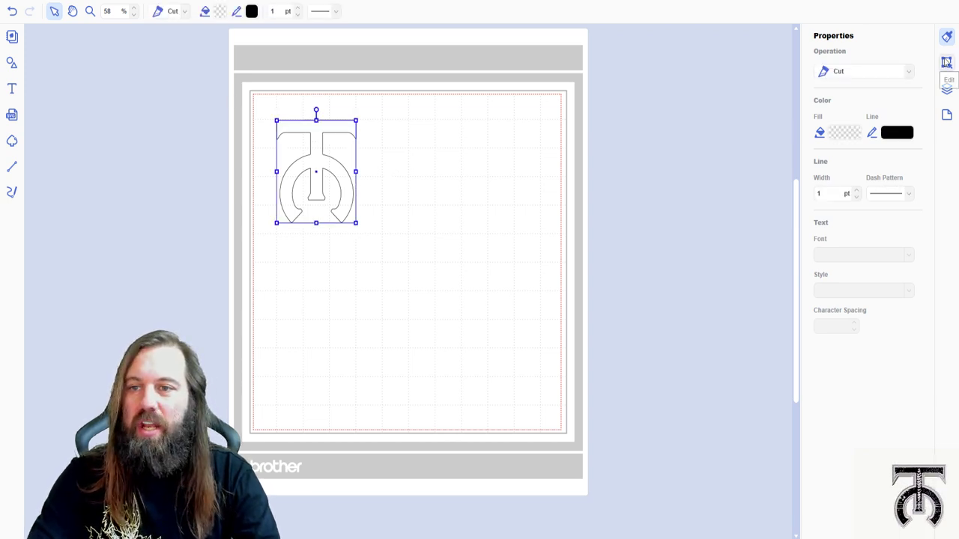
left_click(946, 63)
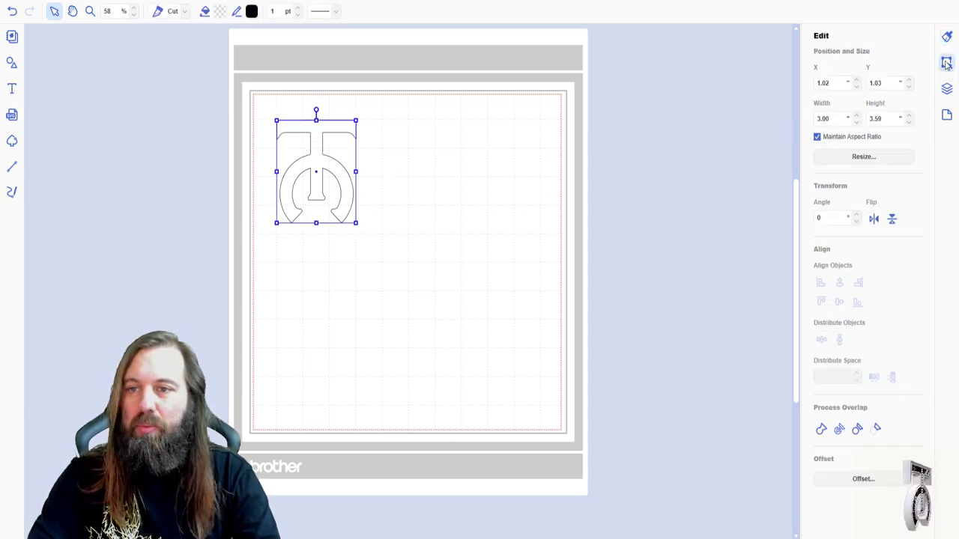
double_click(835, 119)
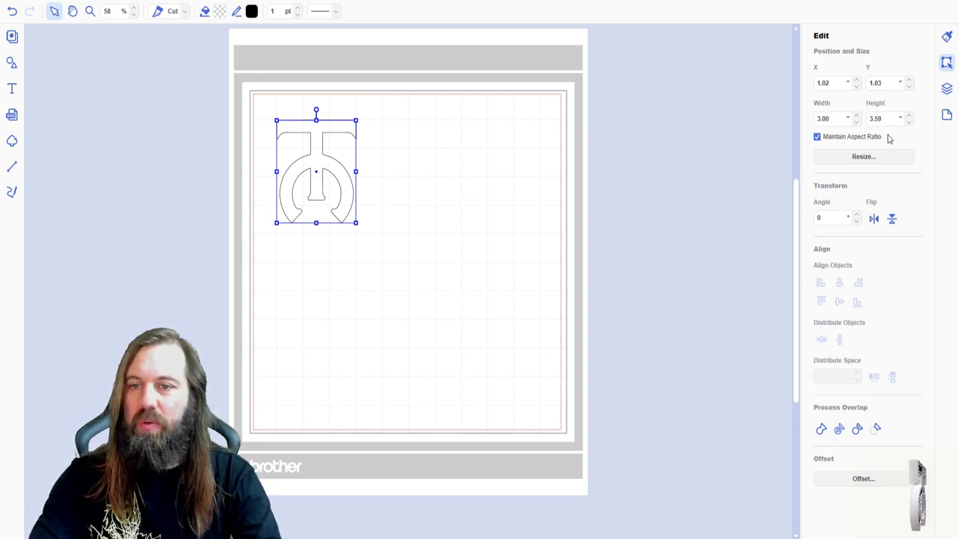
left_click(402, 233)
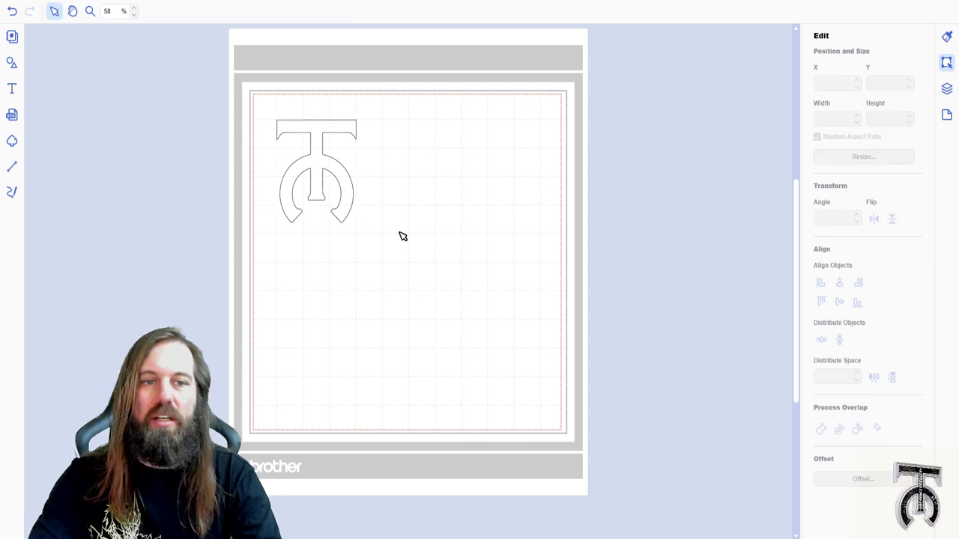
Step: Move the resized logo closer to the mat's upper-left corner and deselect it
left_click(315, 160)
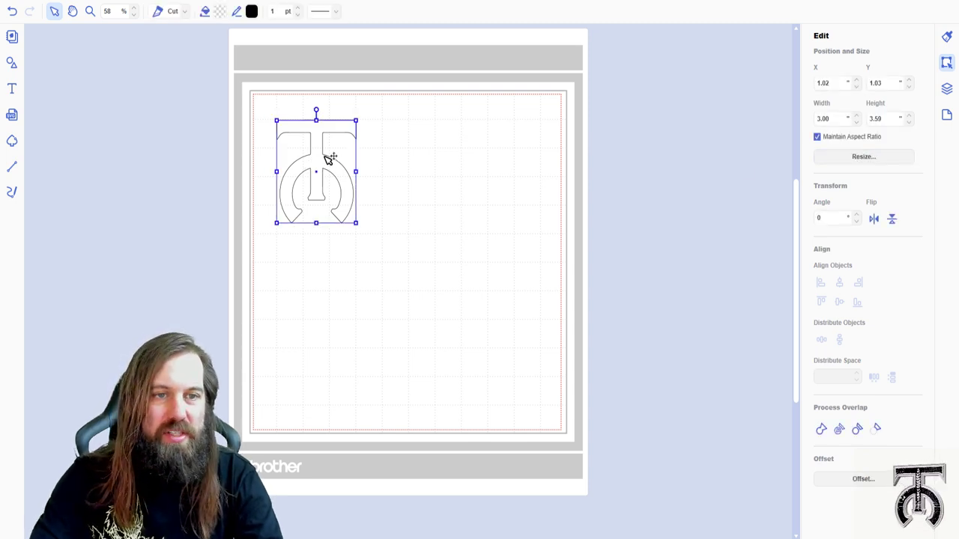
left_click_drag(327, 157, 309, 136)
left_click(433, 222)
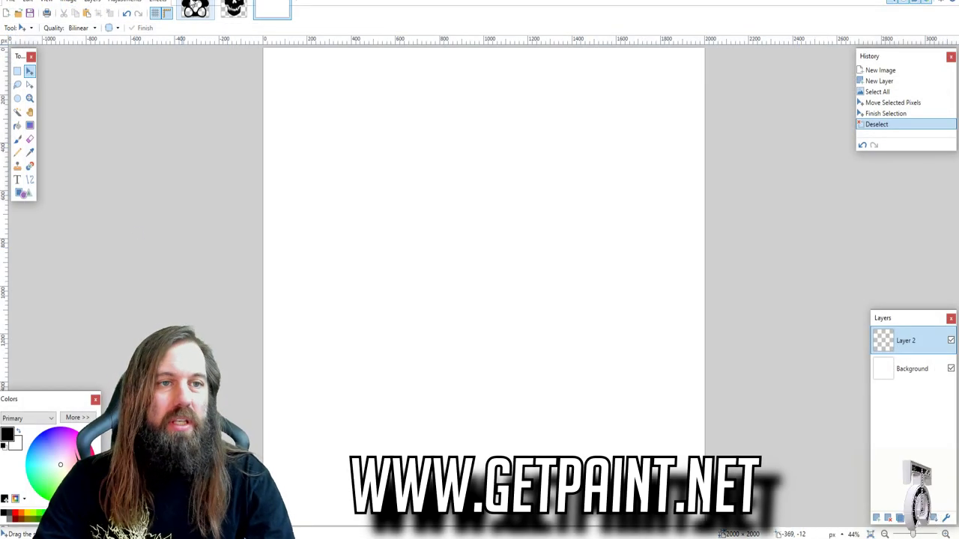
Step: Switch to paint.net and bring up the open teddy bear image
left_click(196, 11)
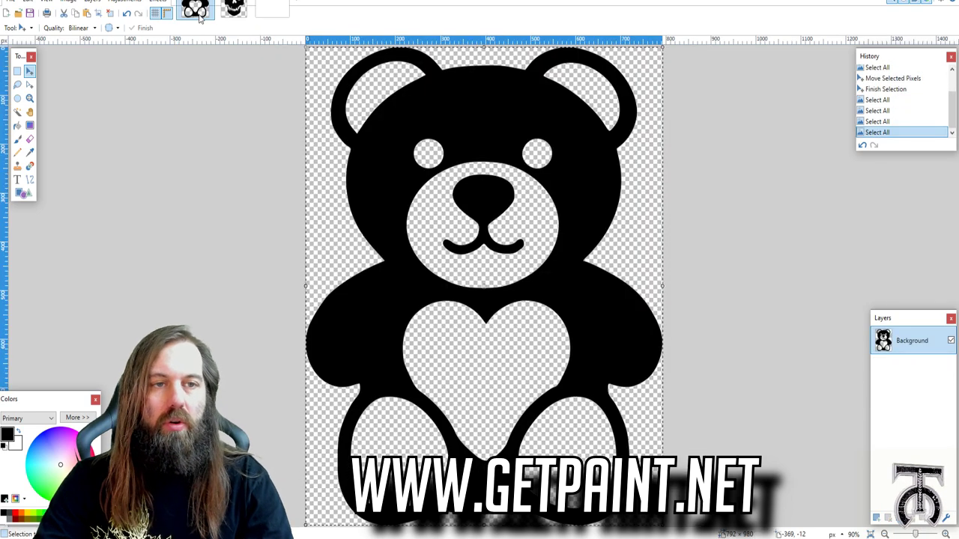
Step: Paste the teddy bear onto Layer 2 of the blank 2000 × 2000 image and move it to the canvas's lower middle
left_click(272, 9)
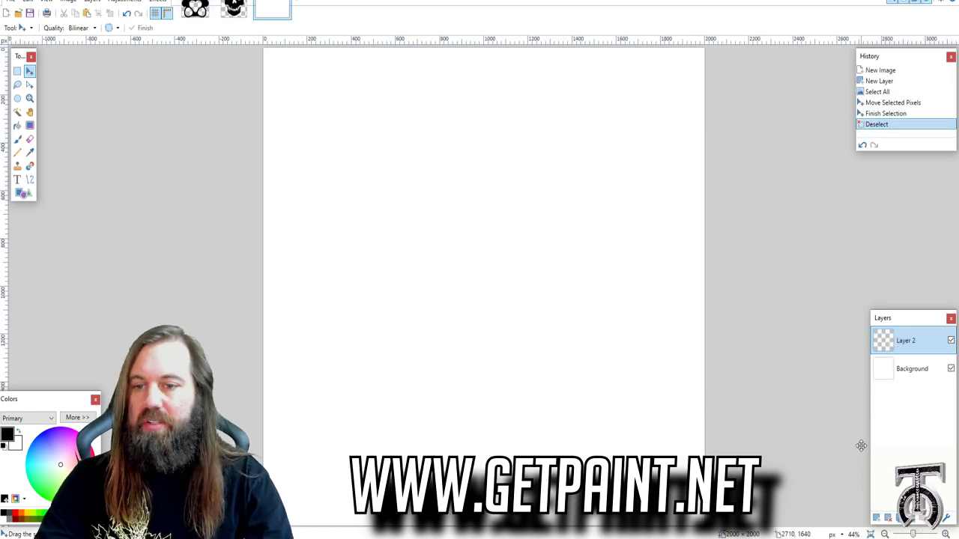
key("ctrl+v")
left_click_drag(414, 236, 545, 329)
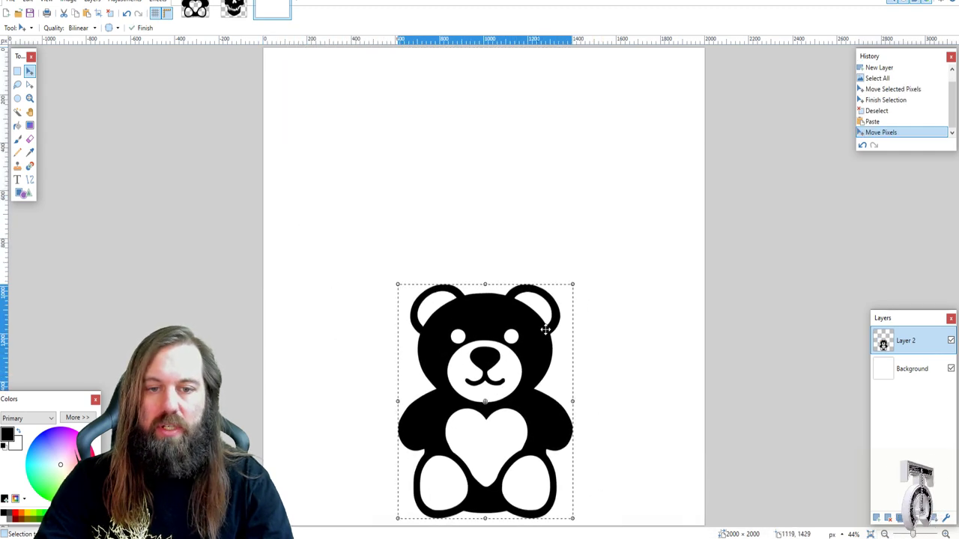
Step: Enlarge the pasted bear proportionally to about 1330 px wide, centre it near the canvas's bottom edge, nudge it down slightly and deselect it
left_click_drag(572, 284, 646, 184)
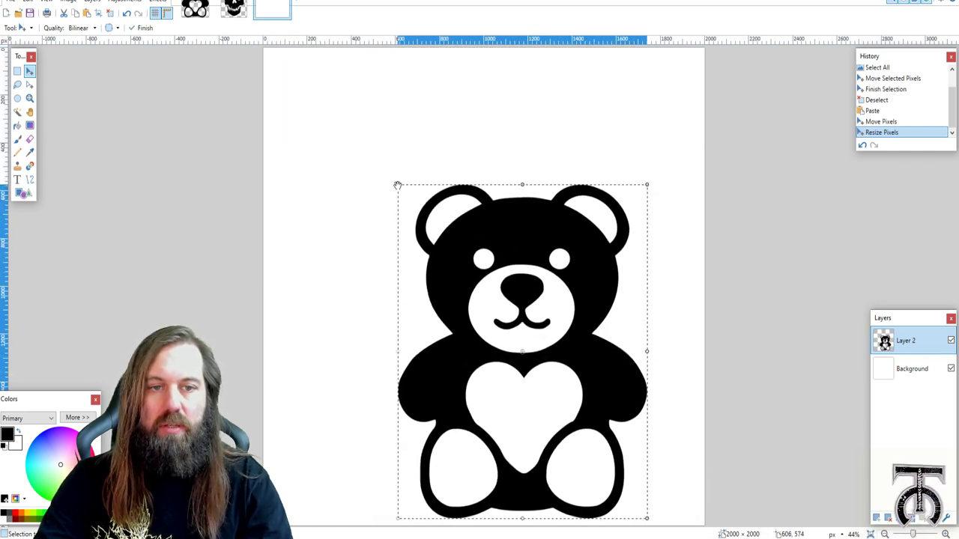
left_click_drag(398, 185, 336, 121)
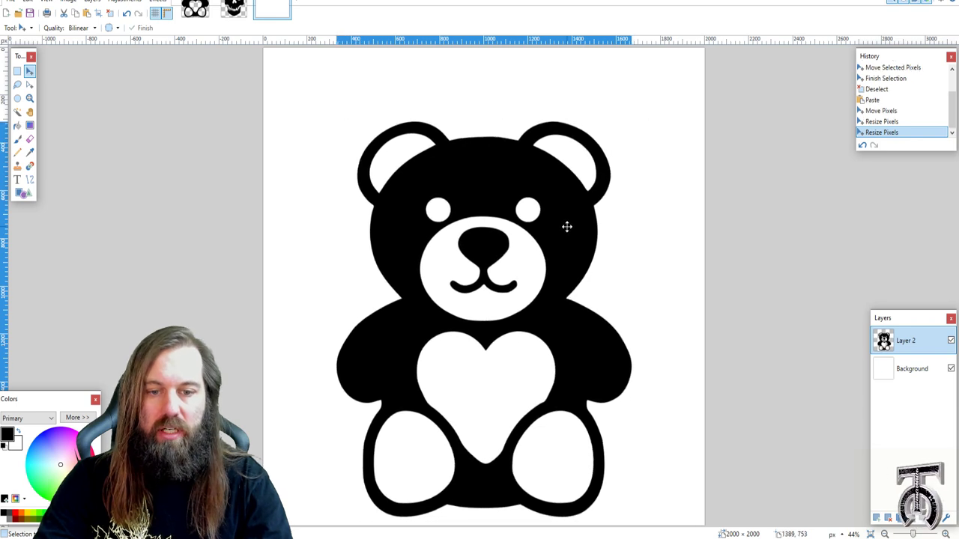
key("Down")
key("Down")
key("Down")
key("Down")
key("ctrl+d")
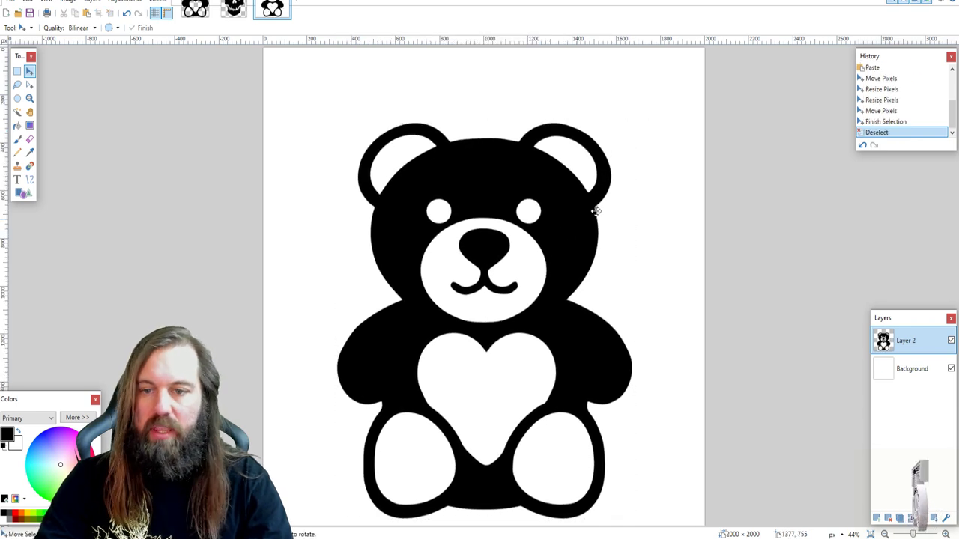
Step: Add a new layer above the bear and paste the skull from the open skull image onto it
left_click(877, 518)
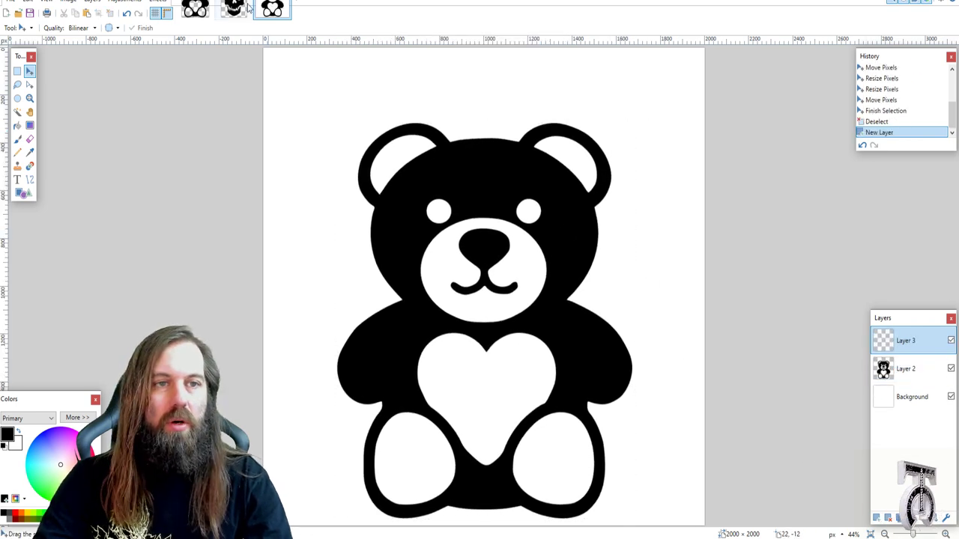
left_click(233, 9)
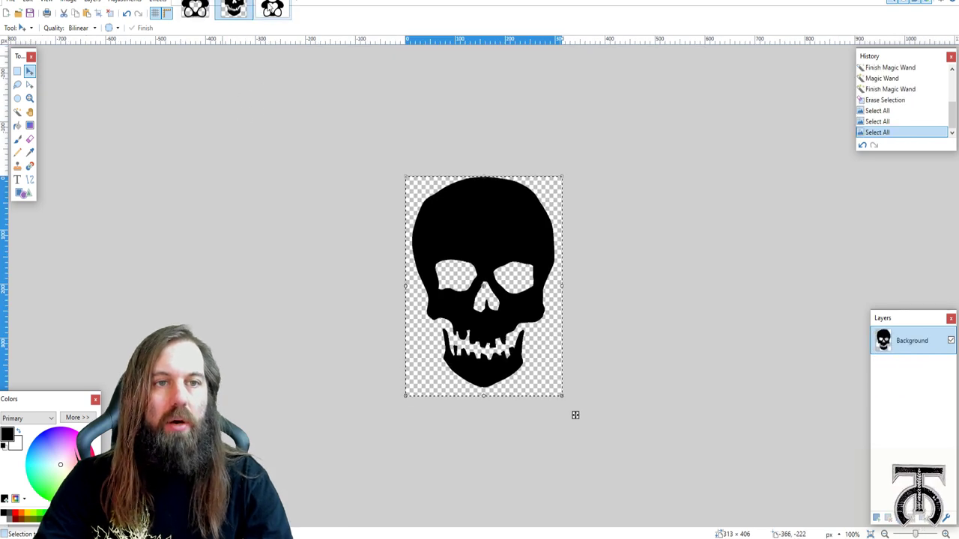
left_click(272, 9)
key("ctrl+v")
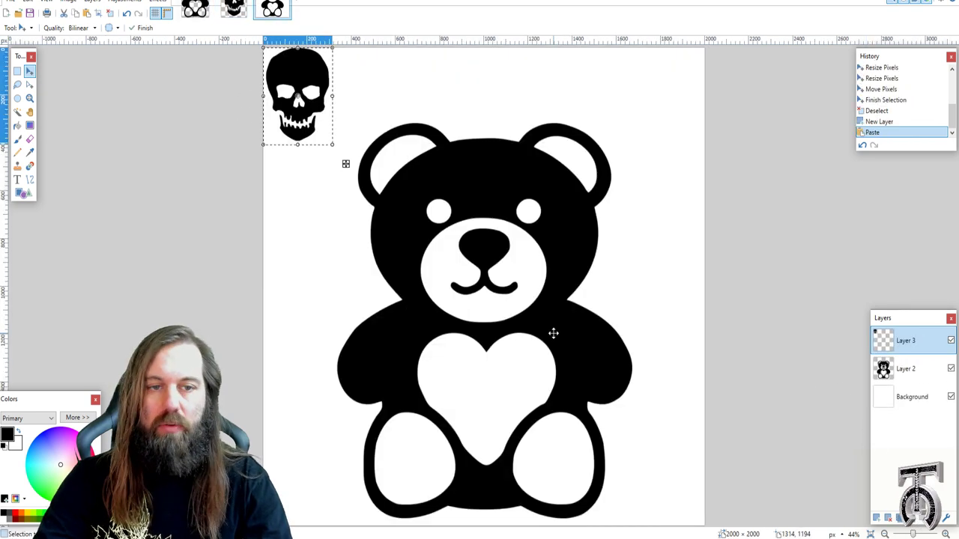
Step: Enlarge the skull to about 930 px wide and centre it over the bear's head with its chin just above the heart
left_click_drag(349, 174, 478, 341)
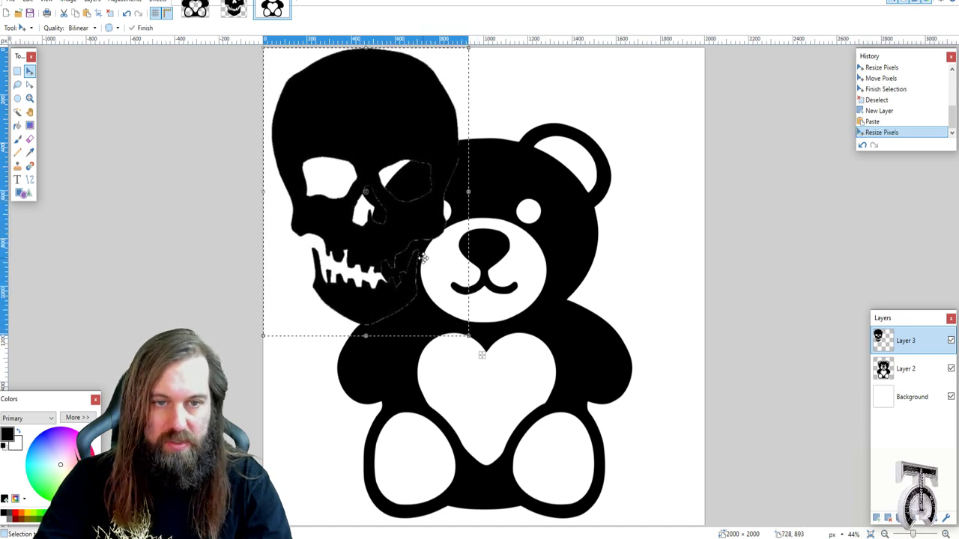
left_click_drag(422, 252, 536, 236)
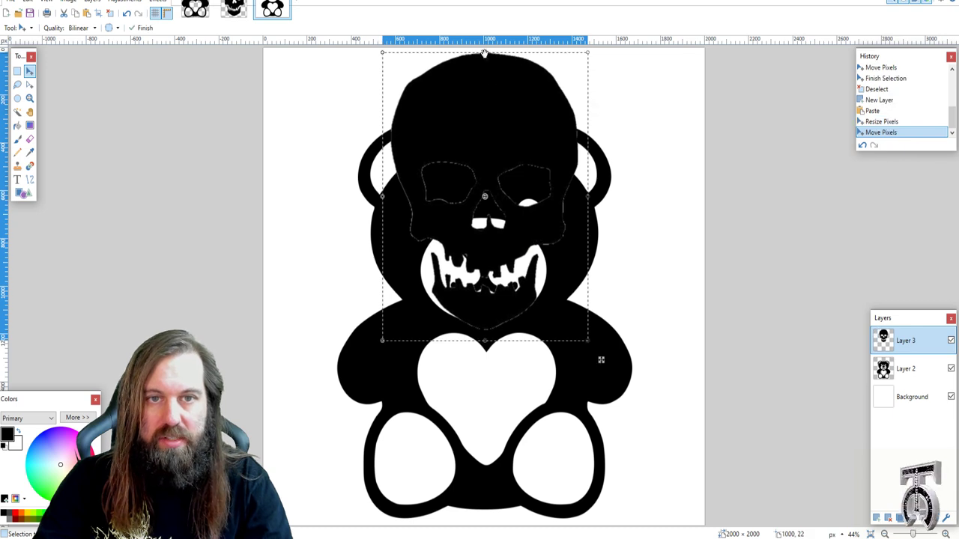
key("ctrl+d")
left_click_drag(484, 54, 485, 51)
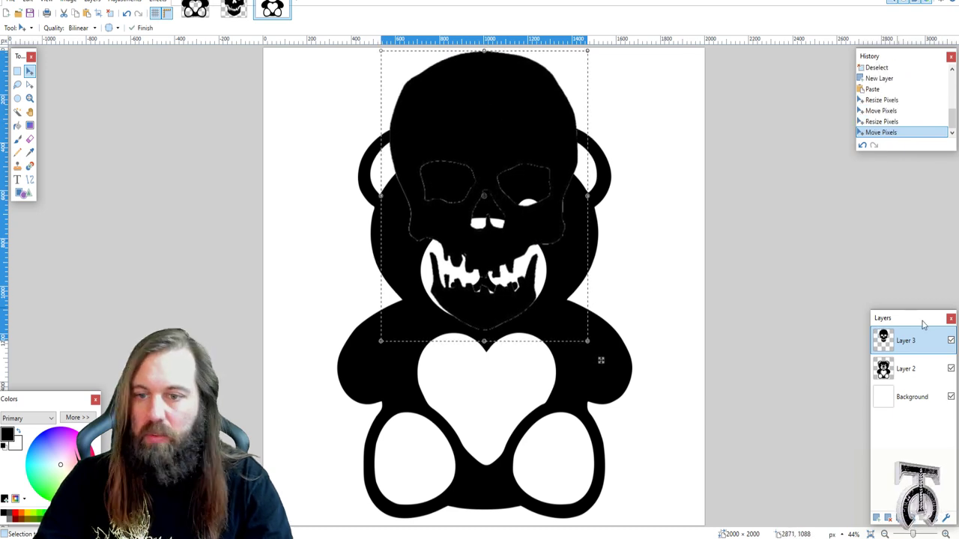
Step: Lasso the bear's head on Layer 2 and erase it, leaving the body below the skull
left_click(909, 367)
key("s")
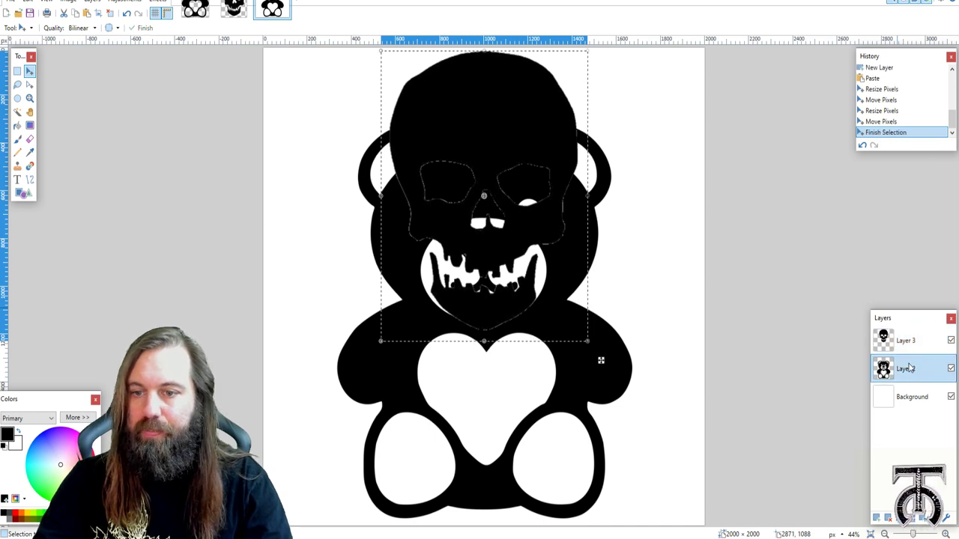
left_click(393, 129)
mouse_move(395, 127)
left_mouse_down()
mouse_move(365, 146)
mouse_move(349, 191)
mouse_move(377, 284)
mouse_move(385, 302)
mouse_move(428, 295)
mouse_move(473, 326)
left_mouse_up()
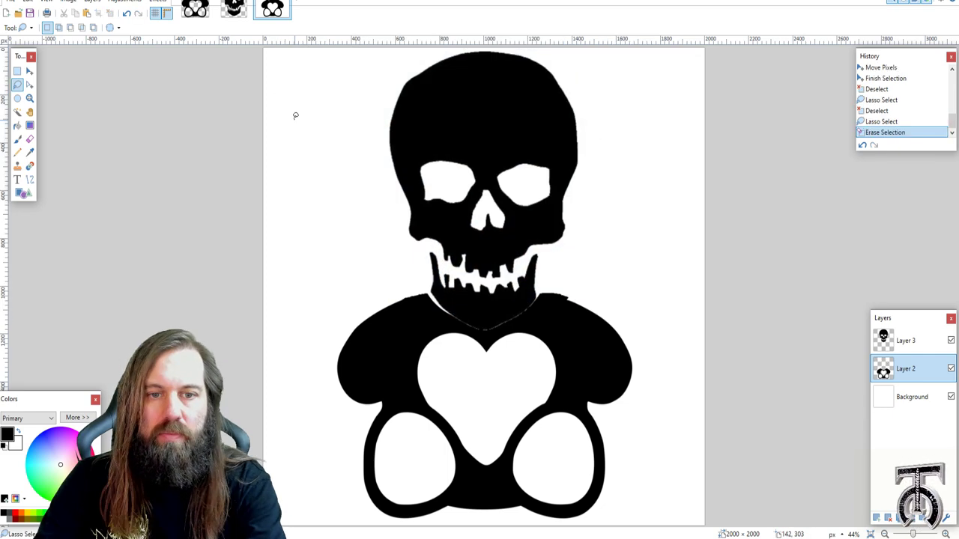
Step: Paint over the gap between the skull's jaw and the body, and erase the ragged shoulder edges on Layer 2 with a 70 px eraser
key("ctrl+a")
scroll(640, 332, "up", 8)
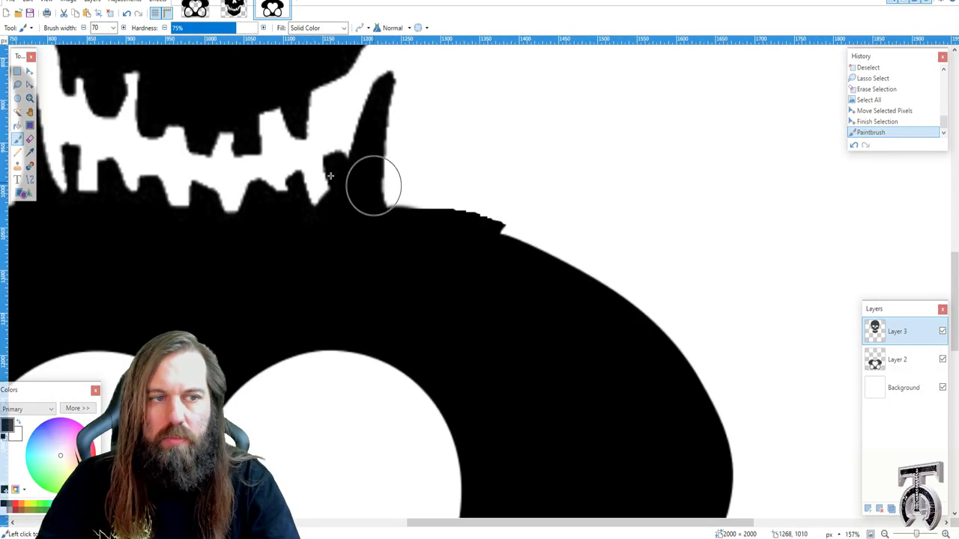
left_click_drag(479, 216, 517, 200)
key("alt+Page_Down")
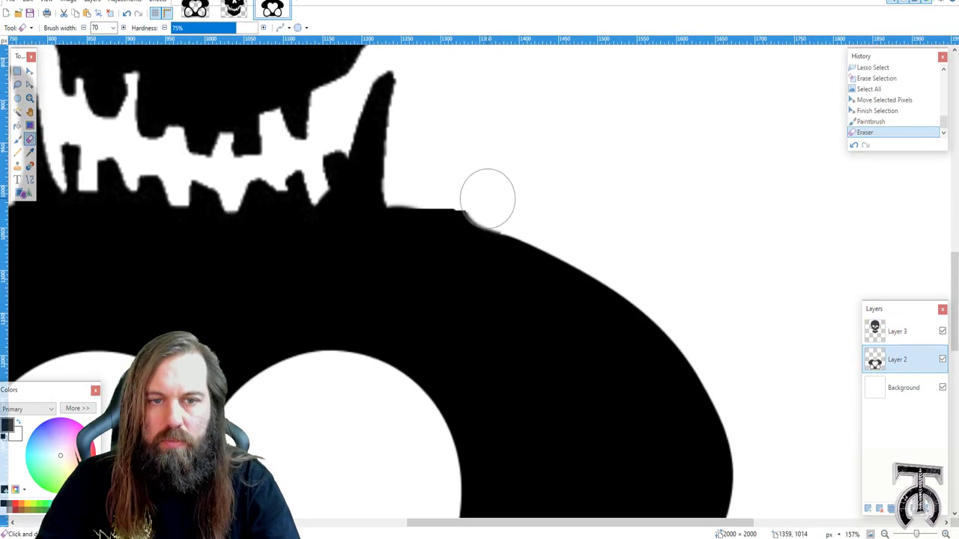
scroll(487, 199, "down", 8)
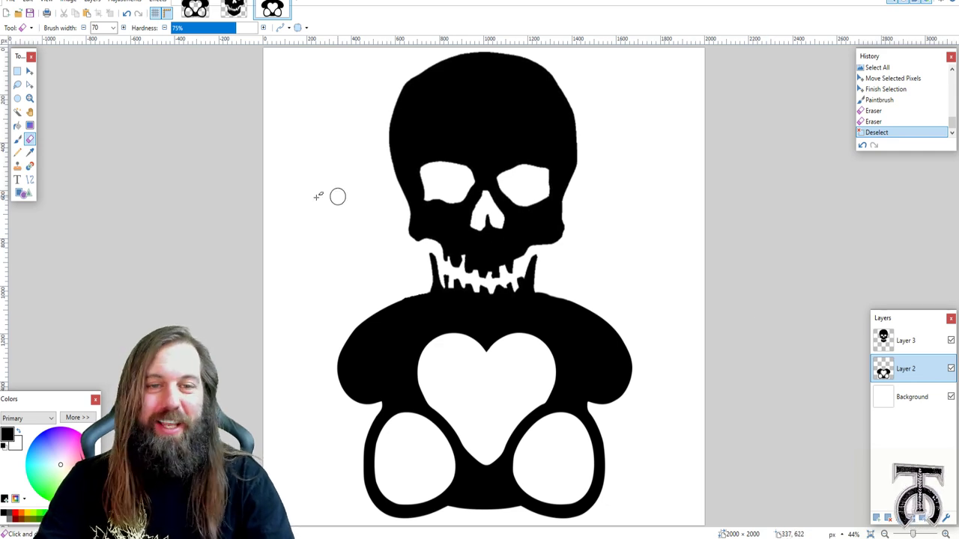
Step: Flatten the artwork and save it as a JPEG named Skull Bear Logo in the Introduction to Vinyl Cutting - T Shirt folder
key("ctrl+shift+f")
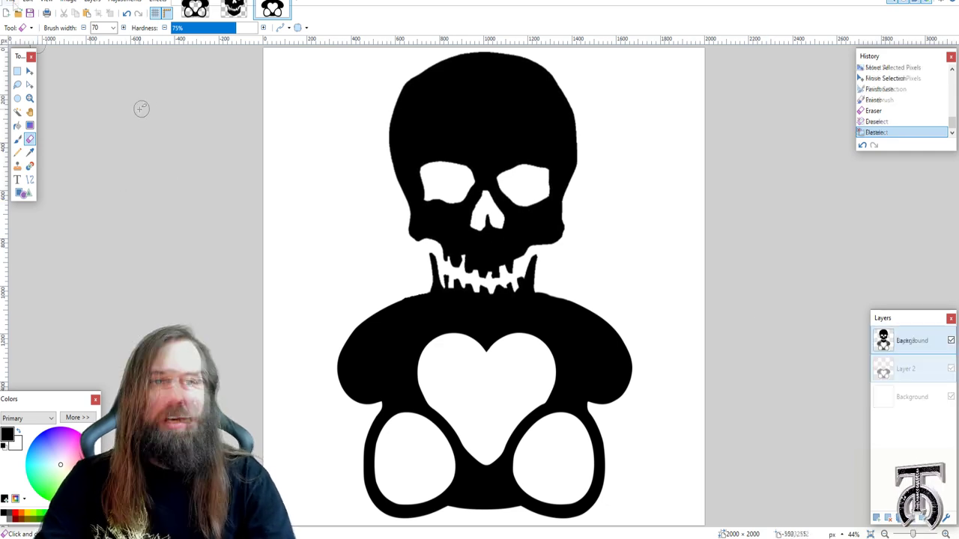
left_click(11, 4)
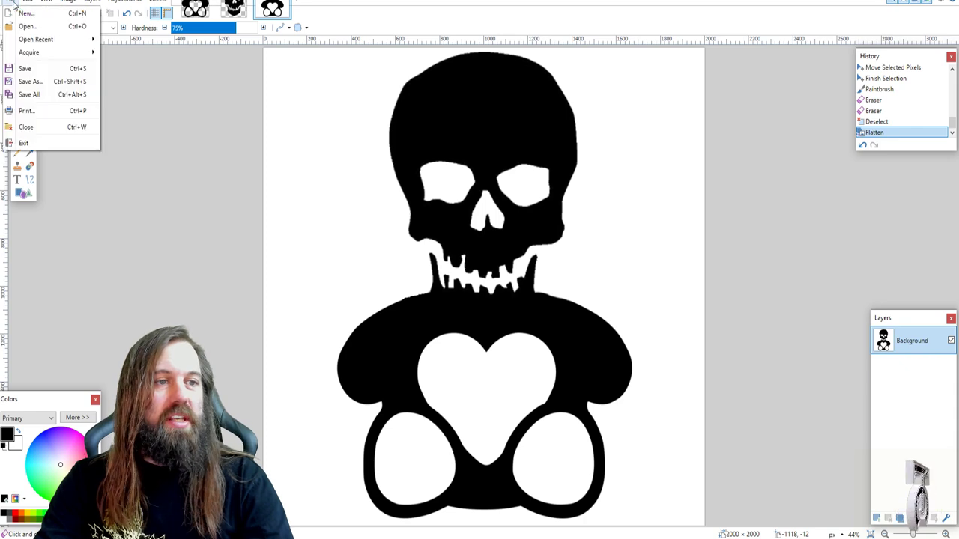
left_click(42, 87)
type("Skull Bear Logo")
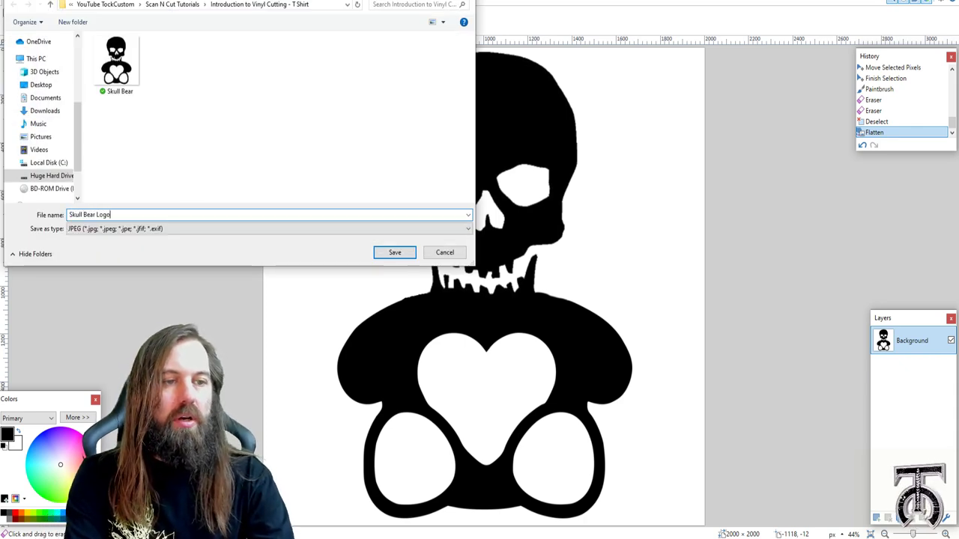
key("Return")
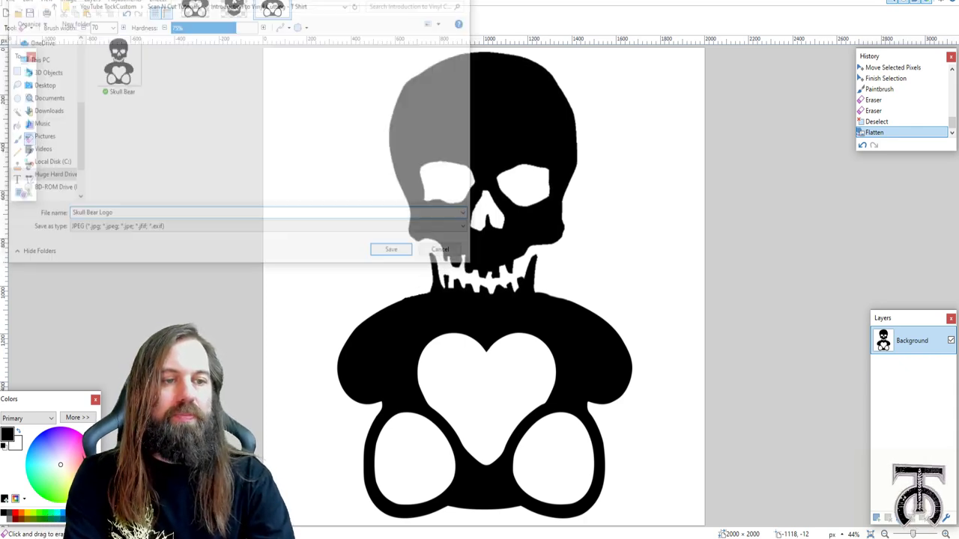
key("Return")
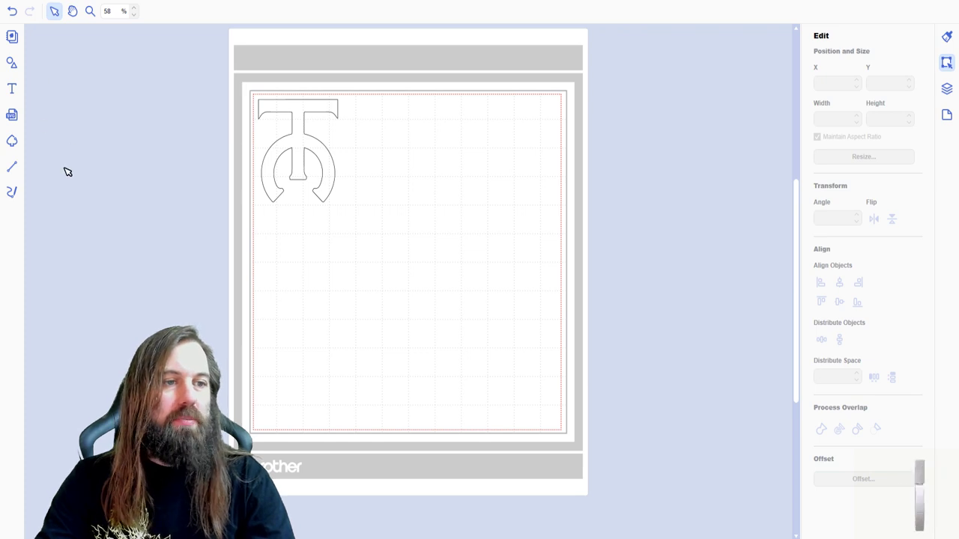
Step: Switch to CanvasWorkspace and load Skull Bear Logo from the Introduction to Vinyl Cutting - T Shirt folder for image tracing
left_click(12, 143)
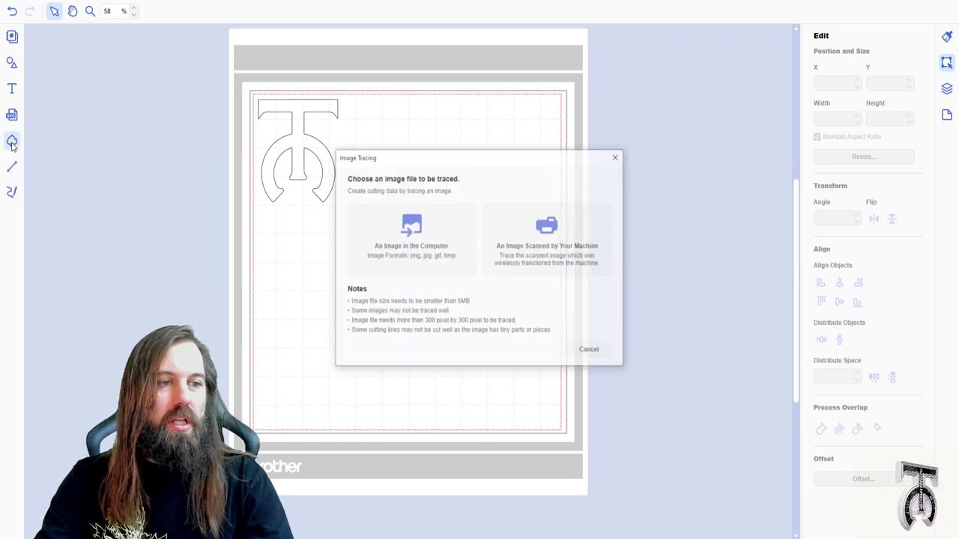
left_click(405, 230)
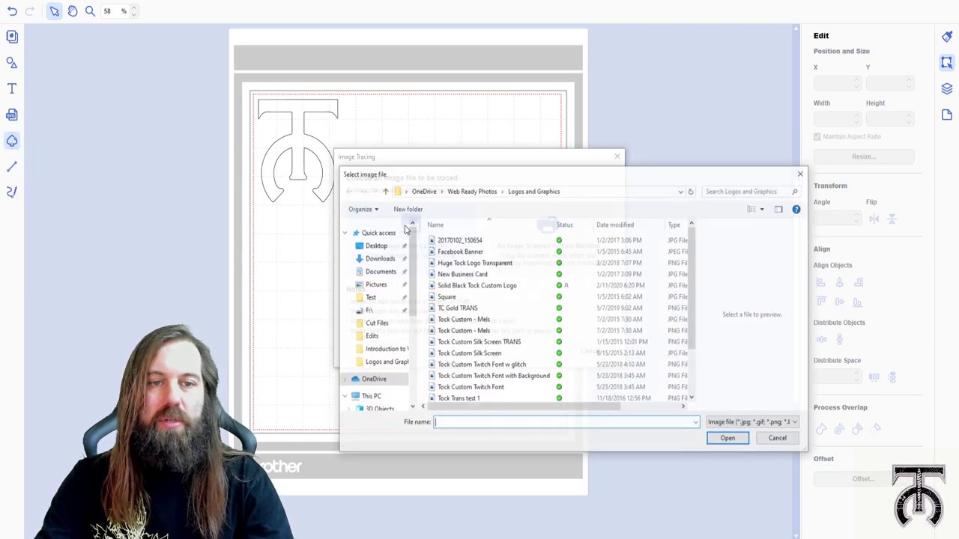
left_click(383, 349)
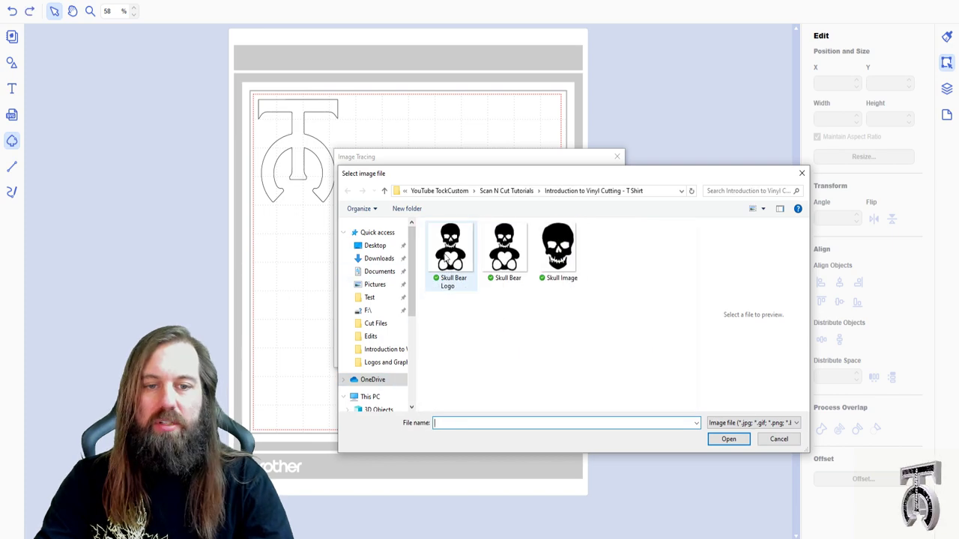
left_click(449, 251)
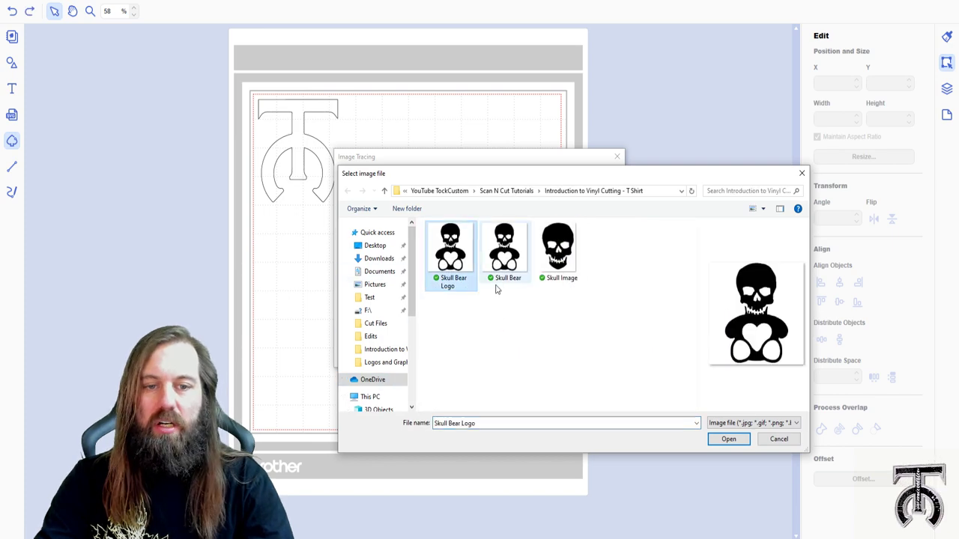
left_click(721, 439)
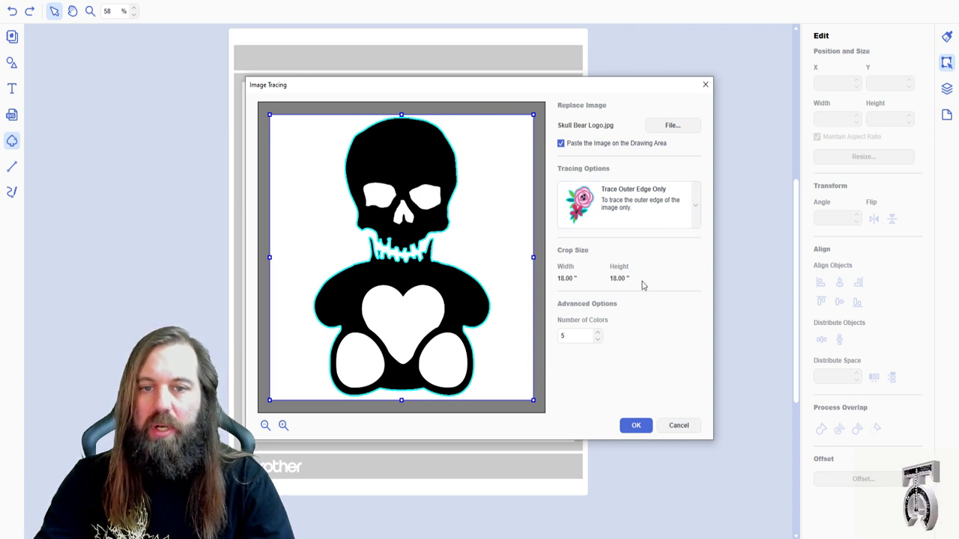
Step: Trace the skull bear using Trace Areas by Color and place the outlines together with the image on the mat
left_click(695, 203)
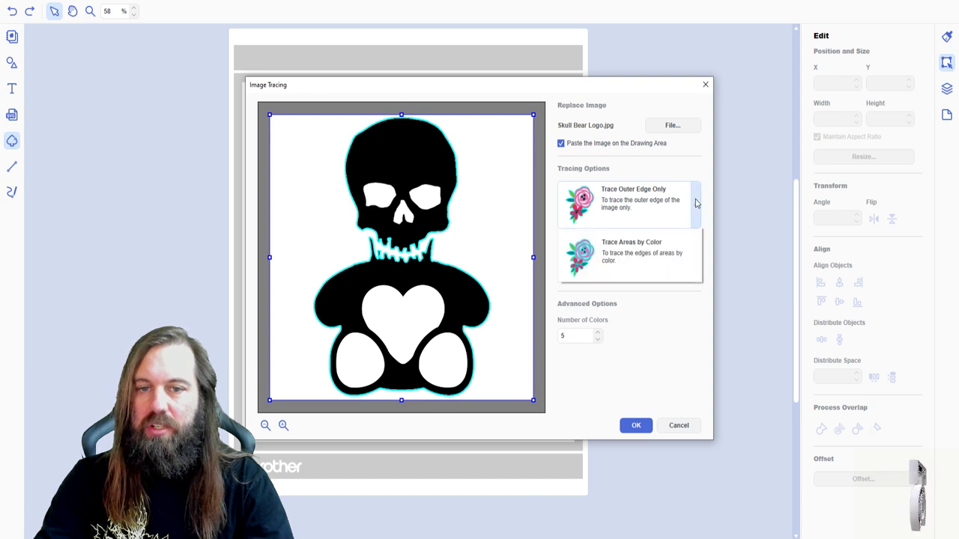
left_click(638, 299)
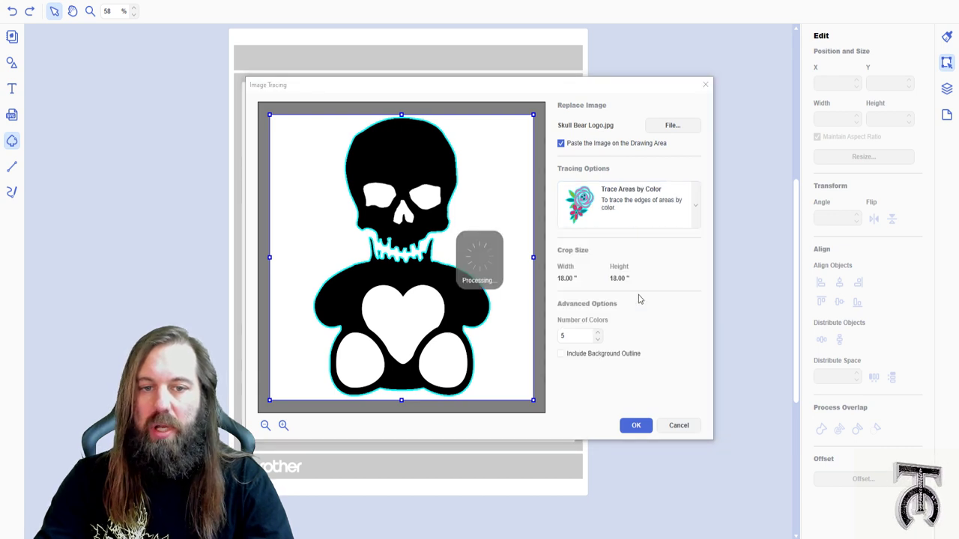
double_click(576, 334)
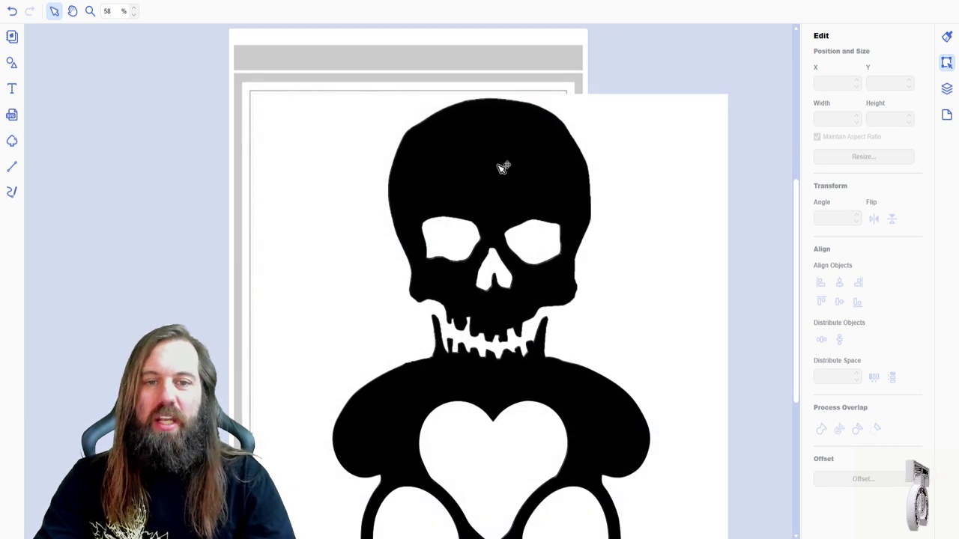
Step: Try to ungroup the traced skull bear outlines from their image
left_click(504, 167)
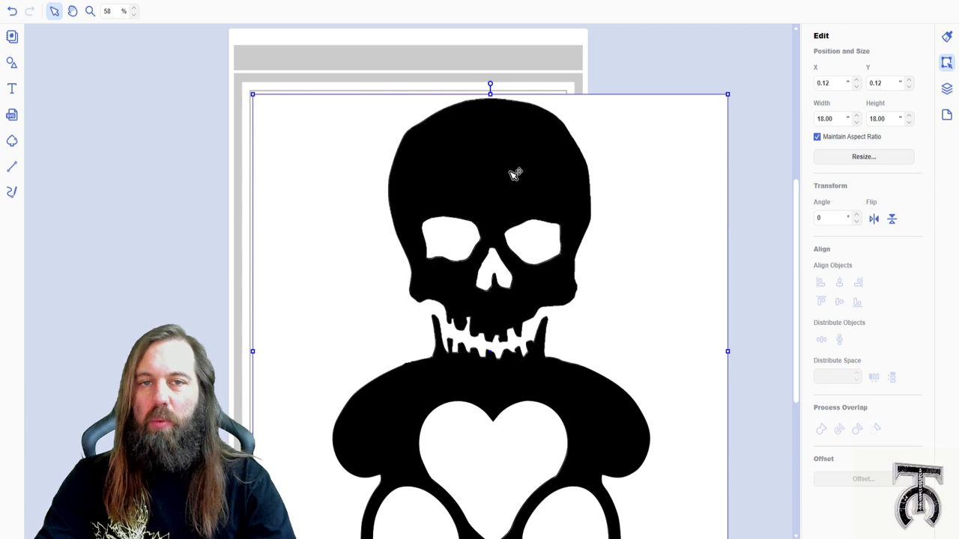
key("ctrl+shift+g")
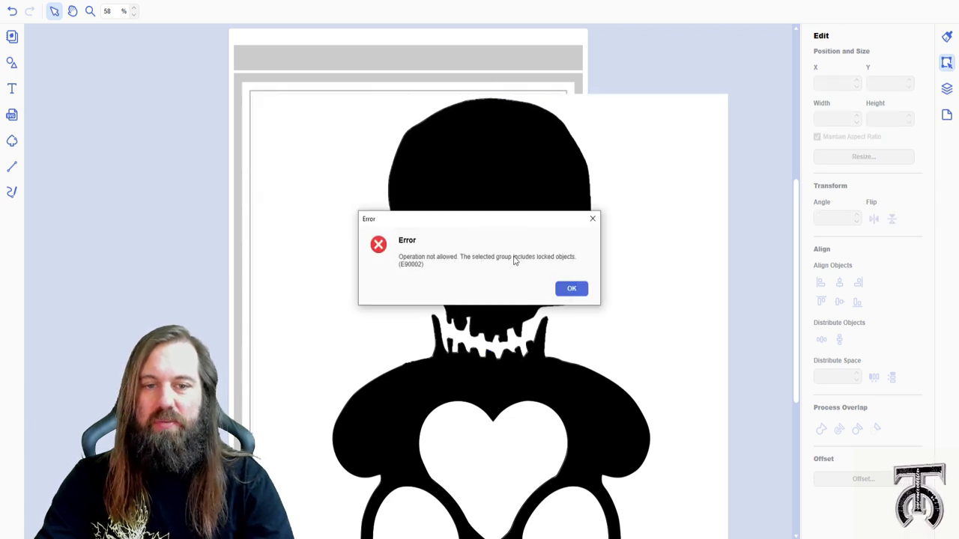
left_click(570, 288)
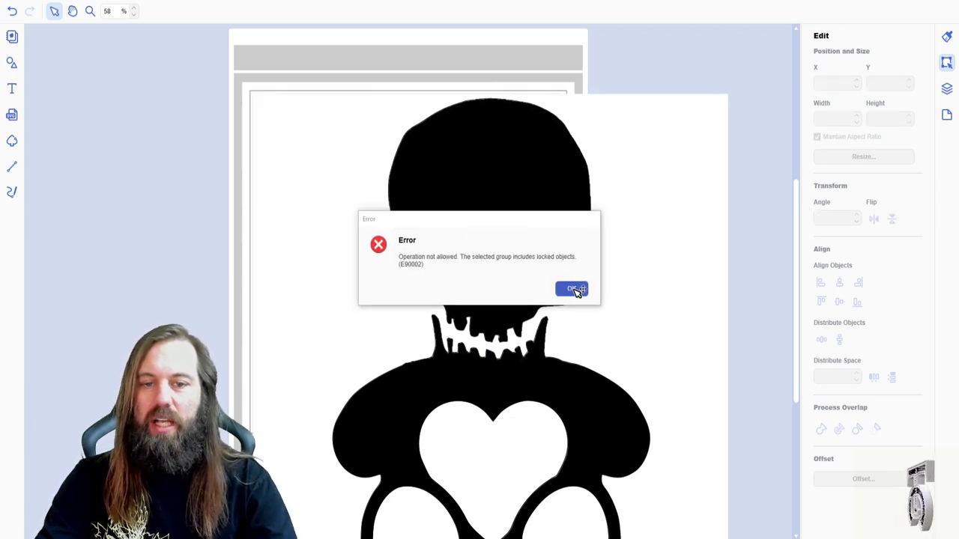
Step: Unlock the image layer inside the traced group, and move and shrink the whole group to fit within the mat's cutting area
left_click(947, 91)
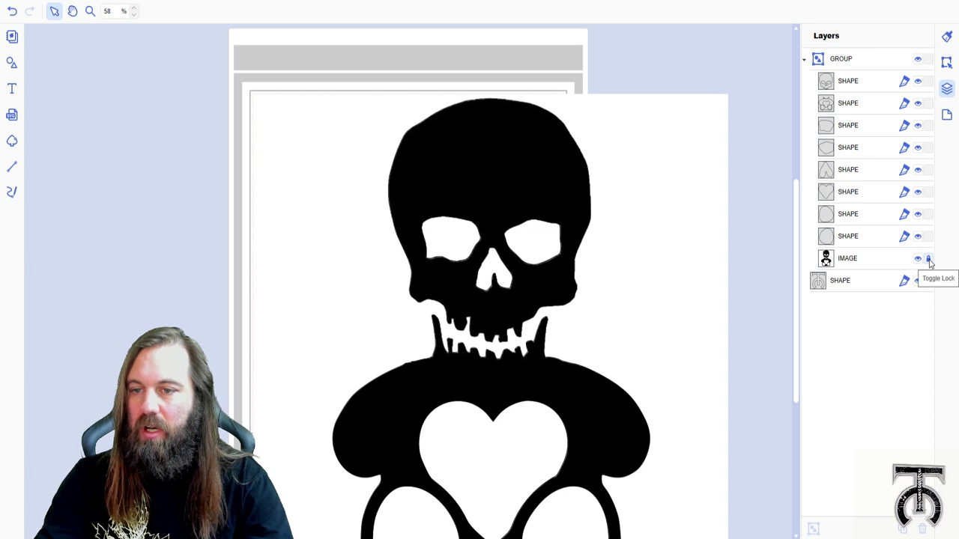
left_click(521, 158)
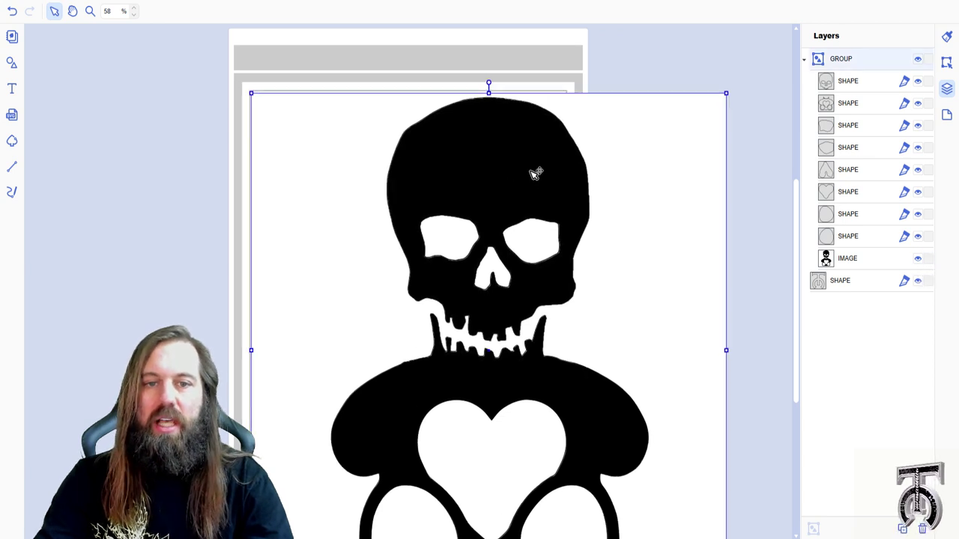
left_click_drag(558, 176, 541, 146)
left_click_drag(707, 66, 499, 160)
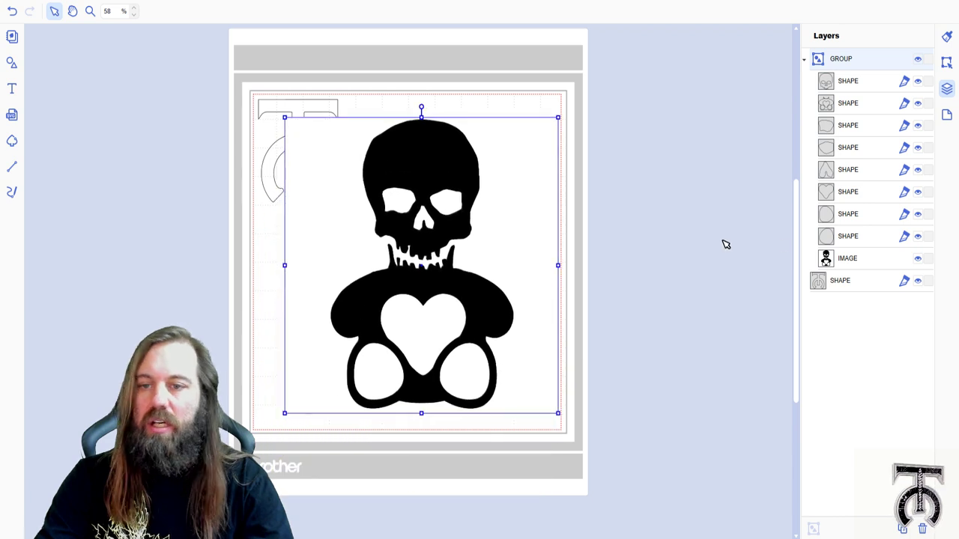
Step: Hide the image layer inside the traced group, and reposition and enlarge the skull bear outlines within the mat's cutting area
left_click(918, 261)
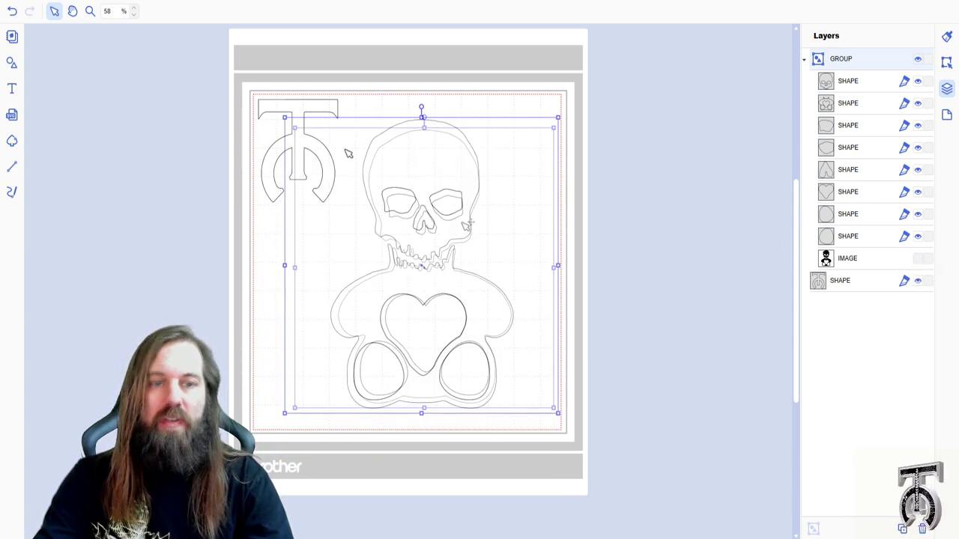
left_click_drag(440, 236, 418, 208)
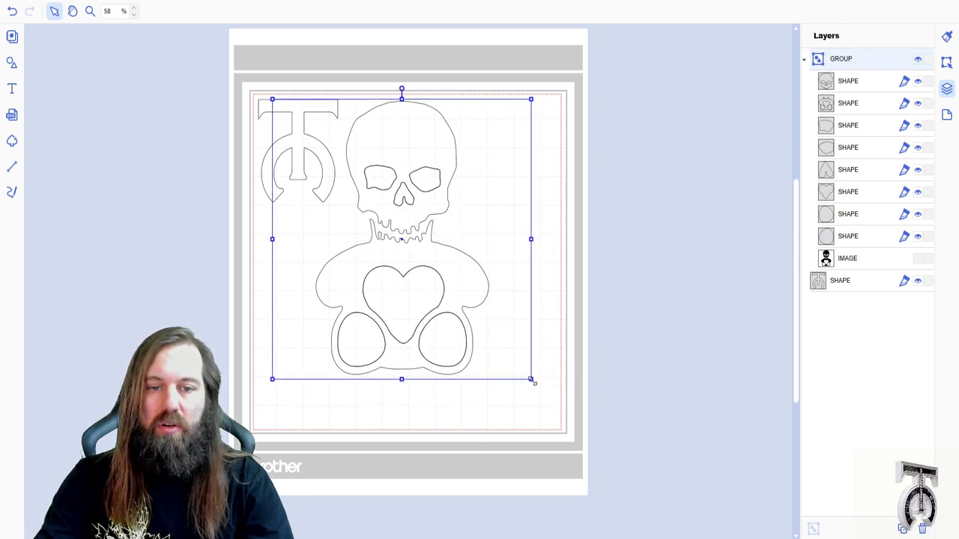
left_click_drag(532, 381, 561, 400)
double_click(390, 196)
left_click(536, 310)
Step: Delete the duplicate outlines of the skull's two eye sockets and nose from the traced group
scroll(535, 310, "up", 2)
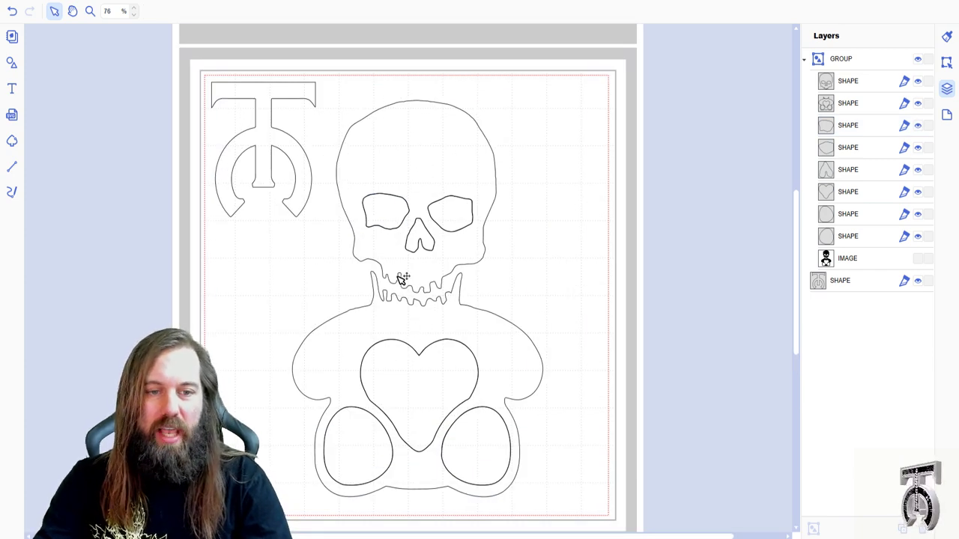
scroll(408, 226, "up", 8)
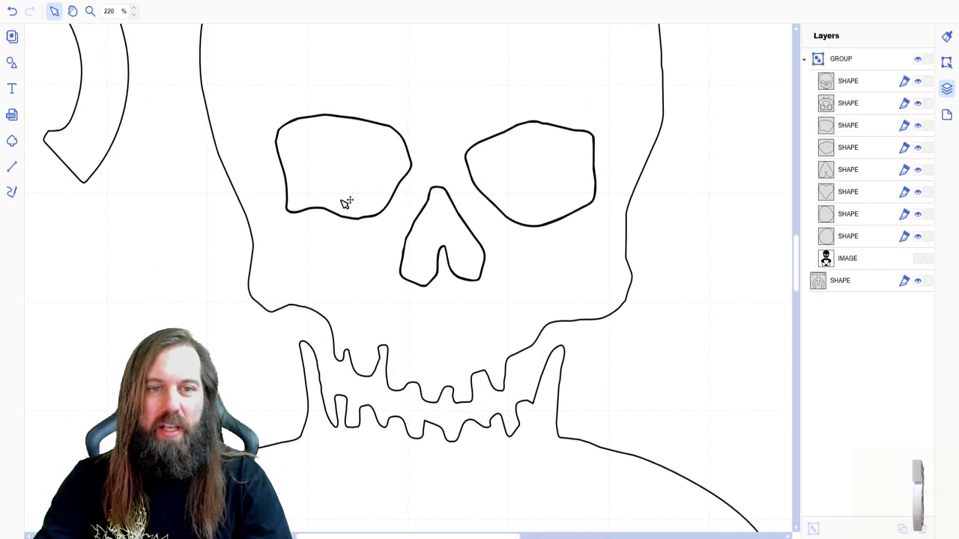
left_click(858, 126)
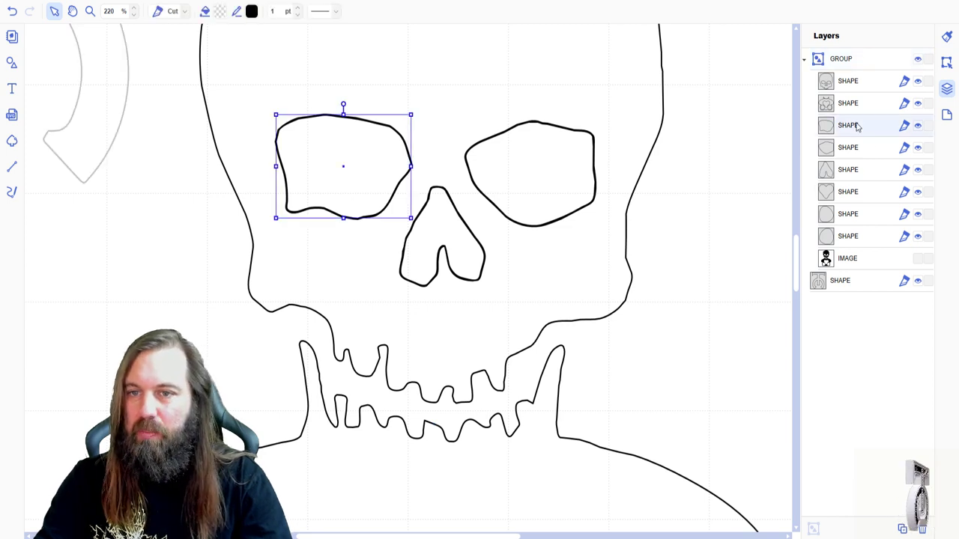
left_click(918, 127)
left_click(917, 133)
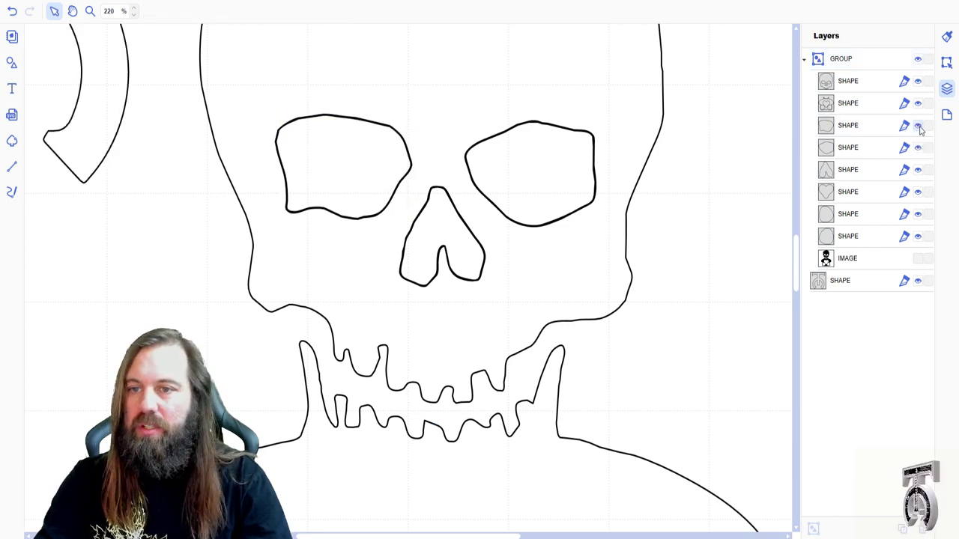
left_click(861, 131)
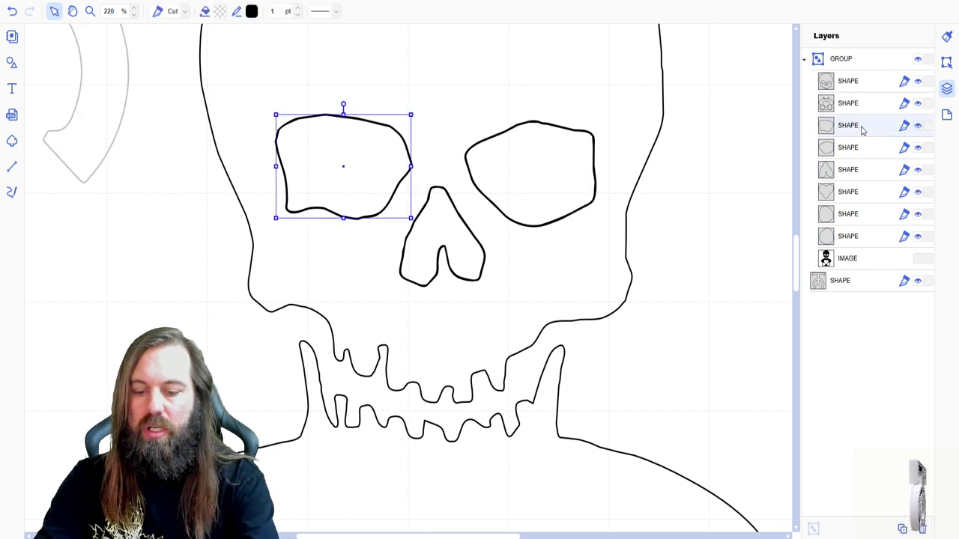
key("Delete")
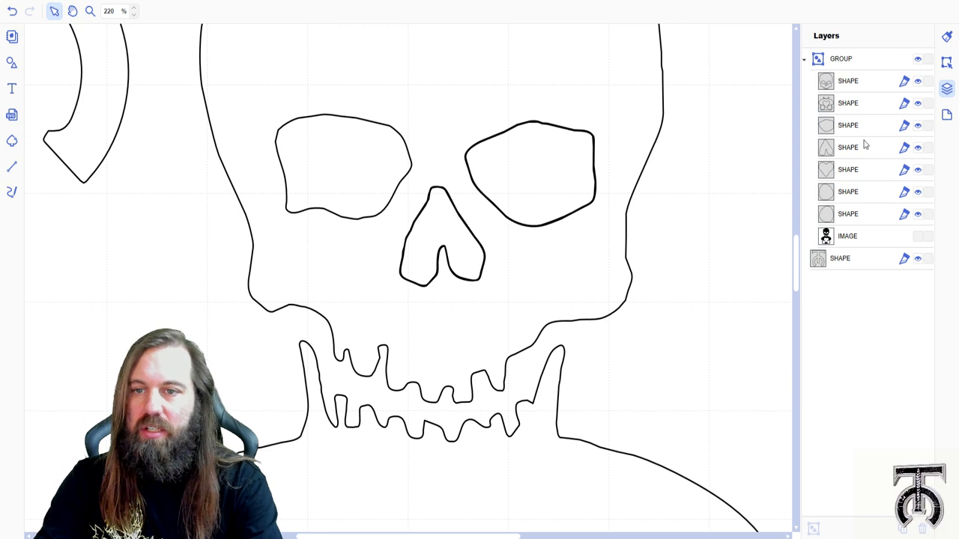
left_click(859, 131)
key("Delete")
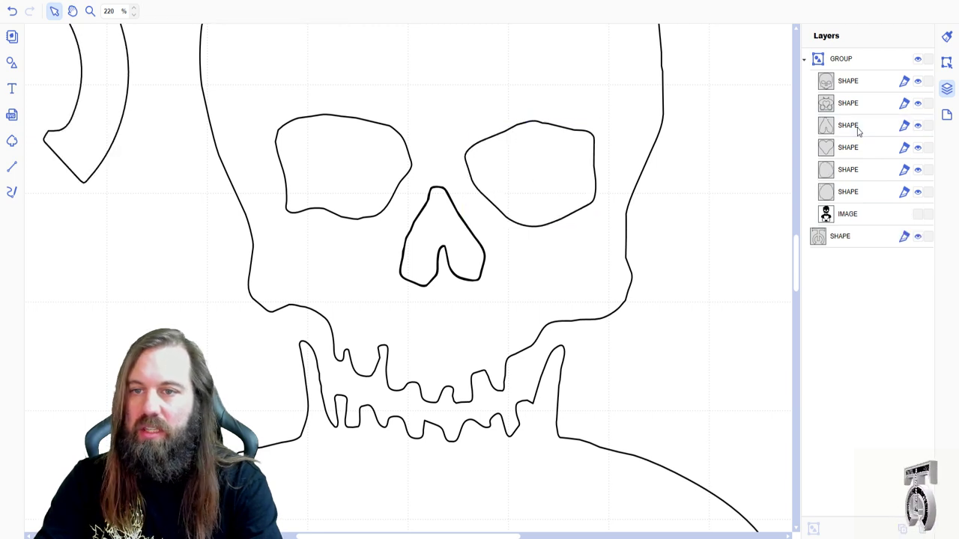
left_click(859, 131)
key("Delete")
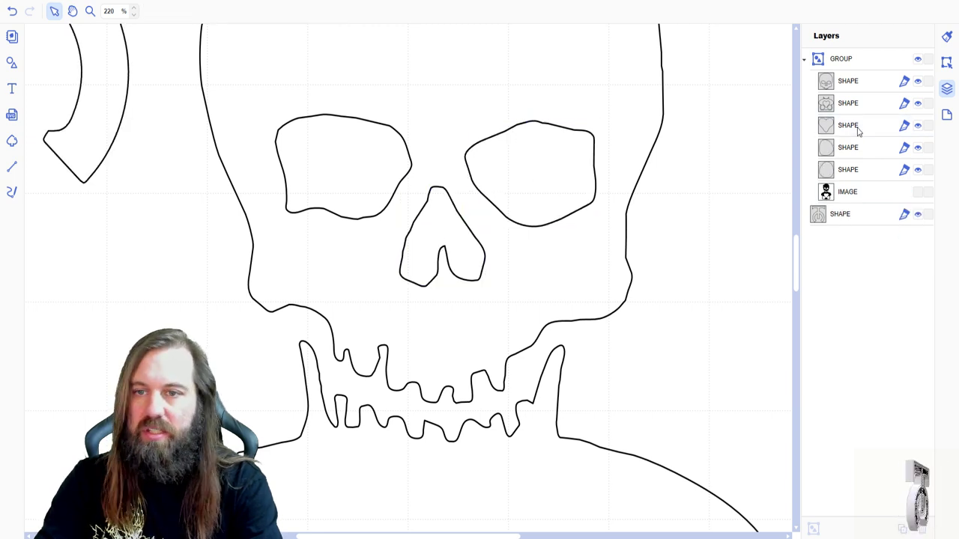
Step: Delete the duplicate outlines of the bear's two feet and heart from the traced group
left_click(856, 152)
scroll(599, 254, "down", 5)
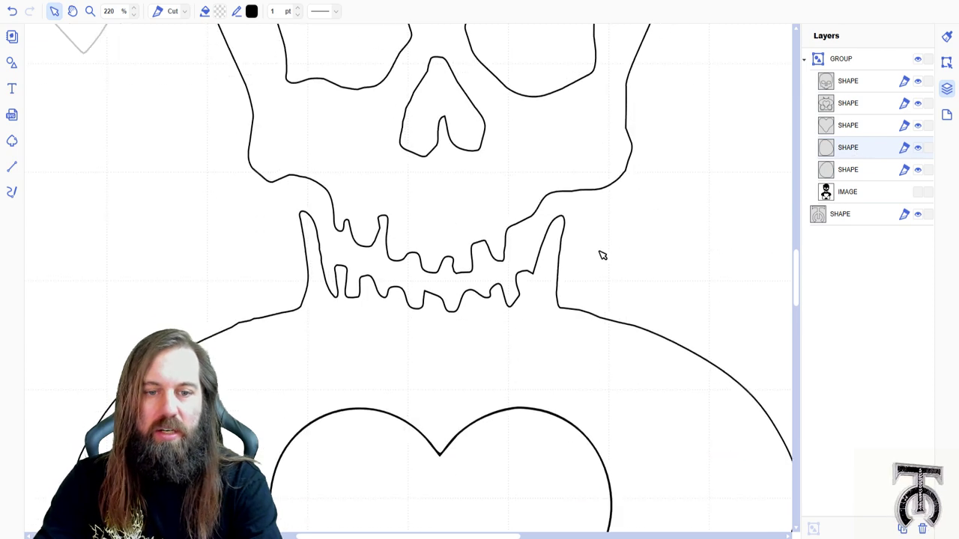
scroll(585, 280, "down", 3)
key("Delete")
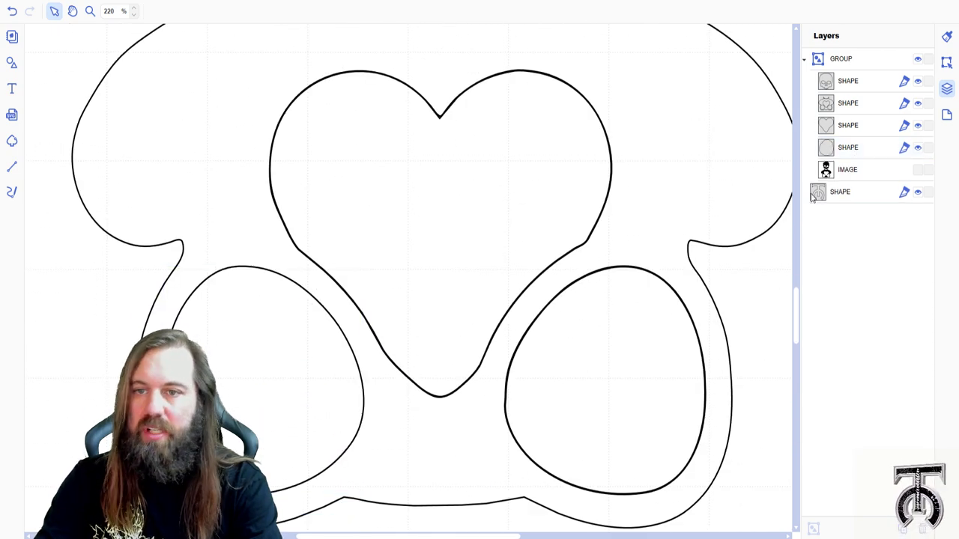
left_click(852, 151)
key("Delete")
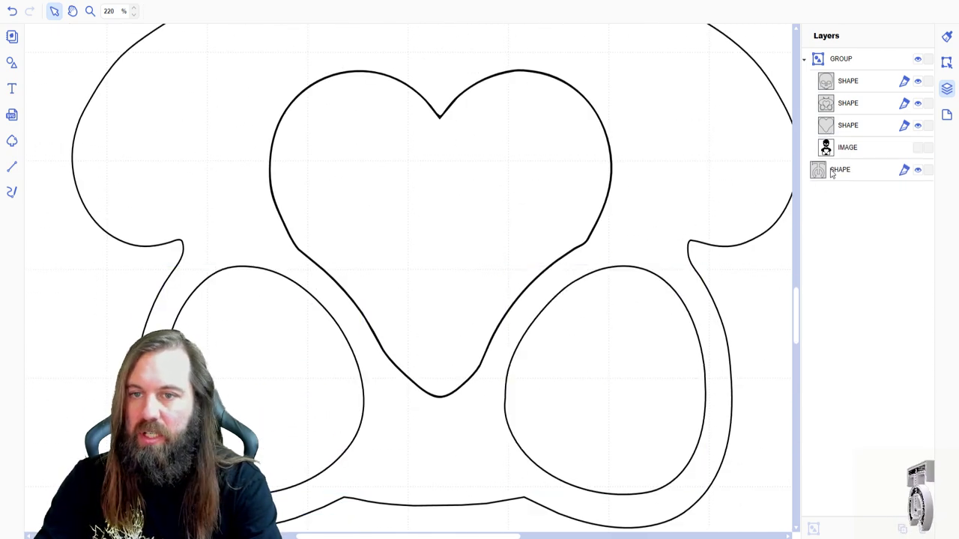
left_click(847, 128)
key("Delete")
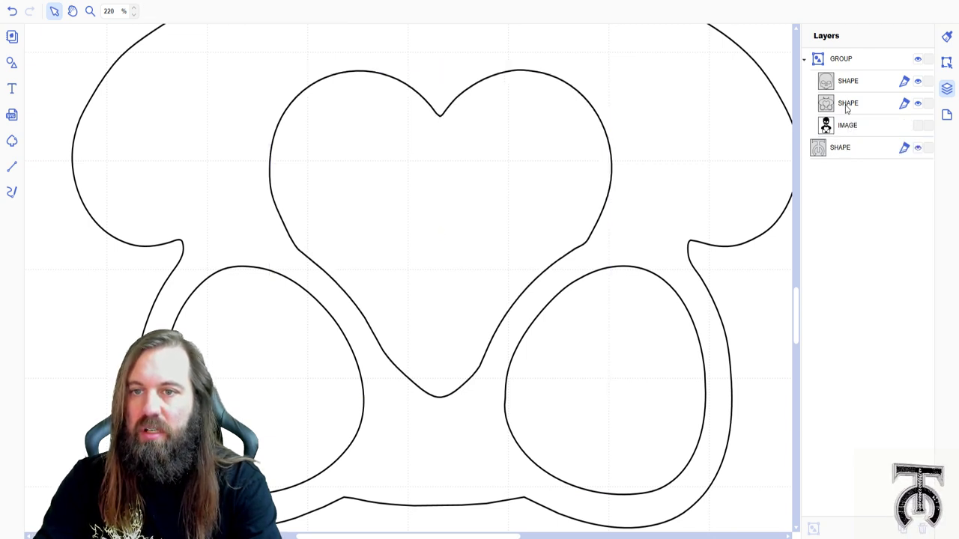
Step: Enlarge the skull bear group slightly and move it toward the right edge of the cutting area, clear of the small logo
scroll(381, 262, "down", 5)
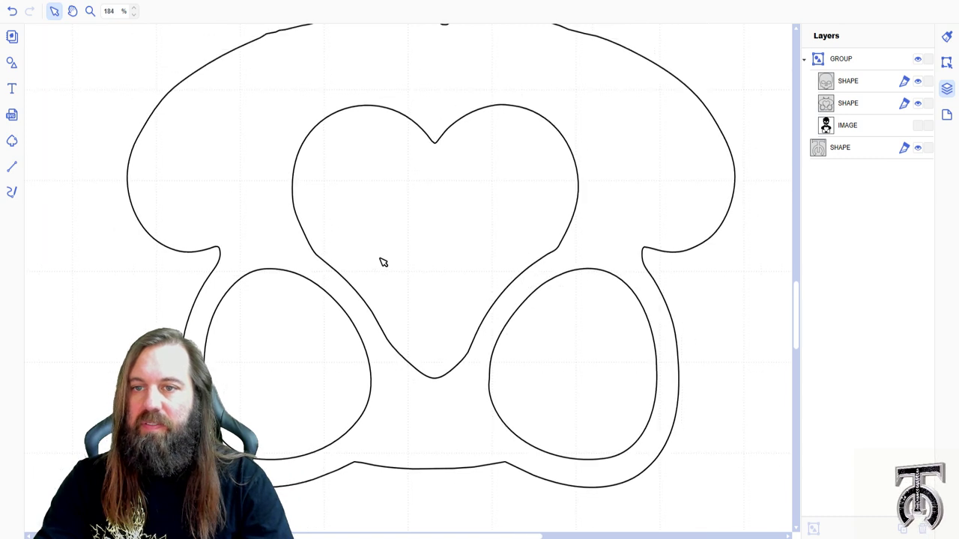
scroll(381, 261, "down", 4)
scroll(381, 262, "up", 2)
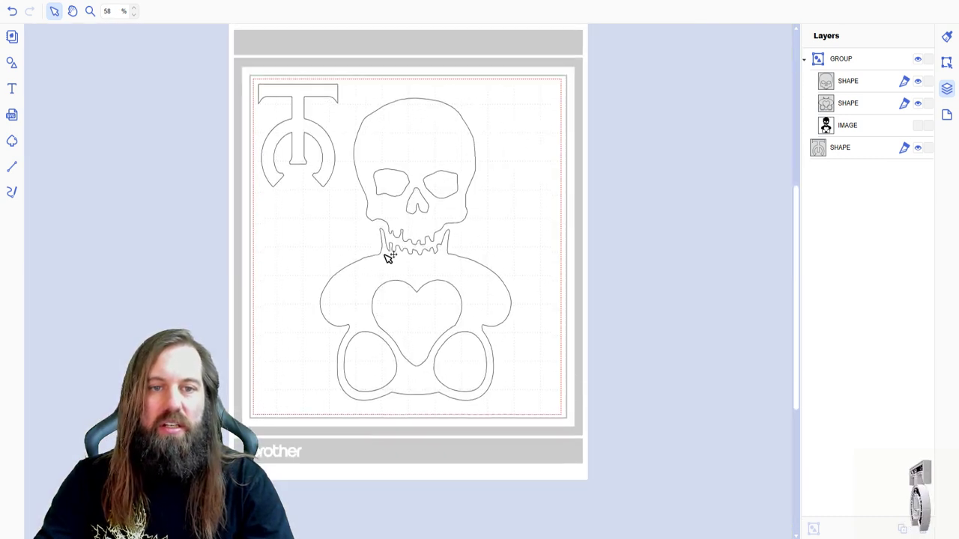
left_click_drag(459, 116, 452, 101)
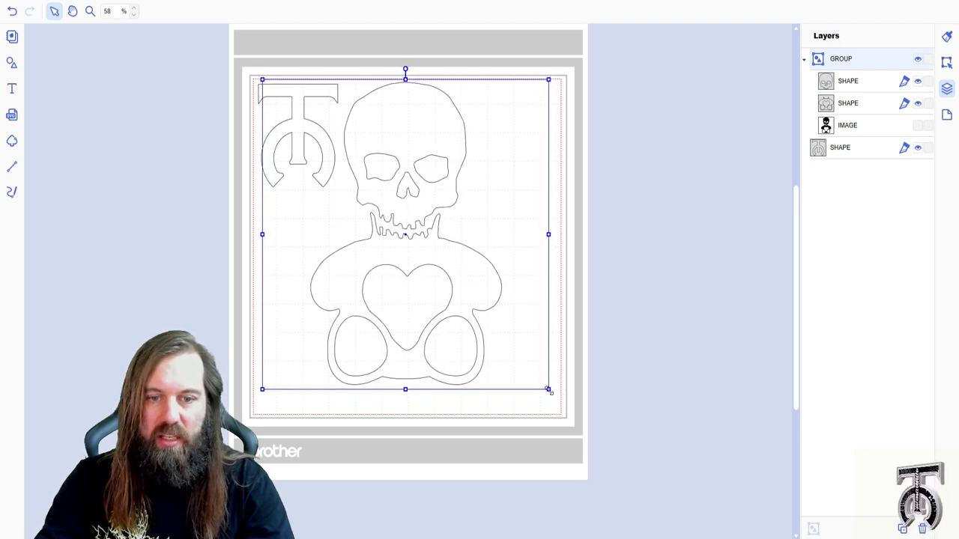
left_click_drag(551, 391, 557, 398)
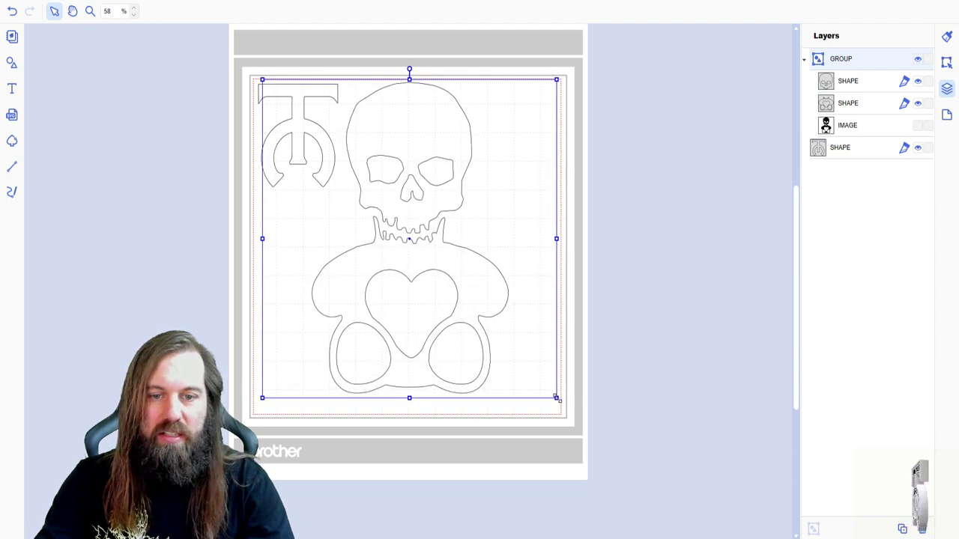
left_click_drag(552, 102, 438, 347)
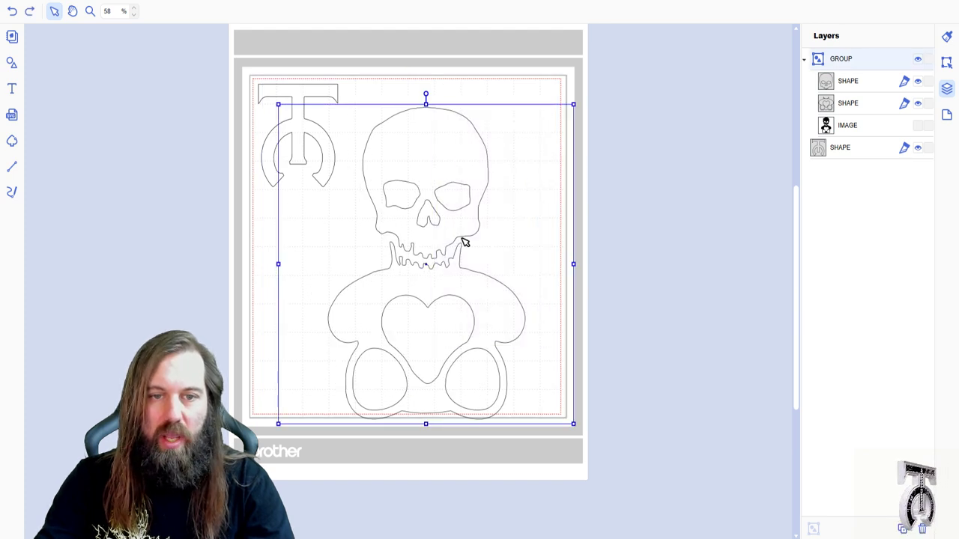
left_click_drag(465, 238, 492, 226)
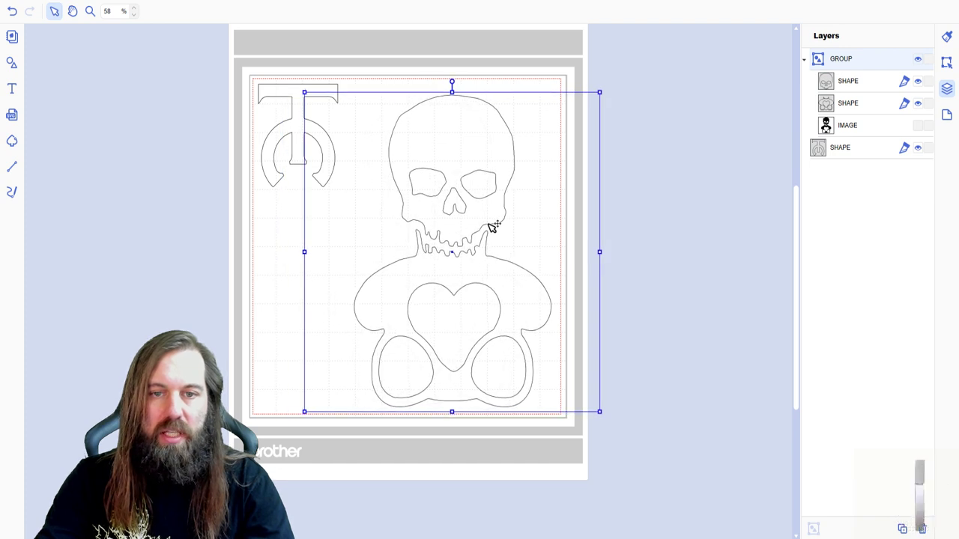
Step: Enlarge the skull bear group a little more from its upper-left corner so it fills the cutting area's height
left_click(693, 247)
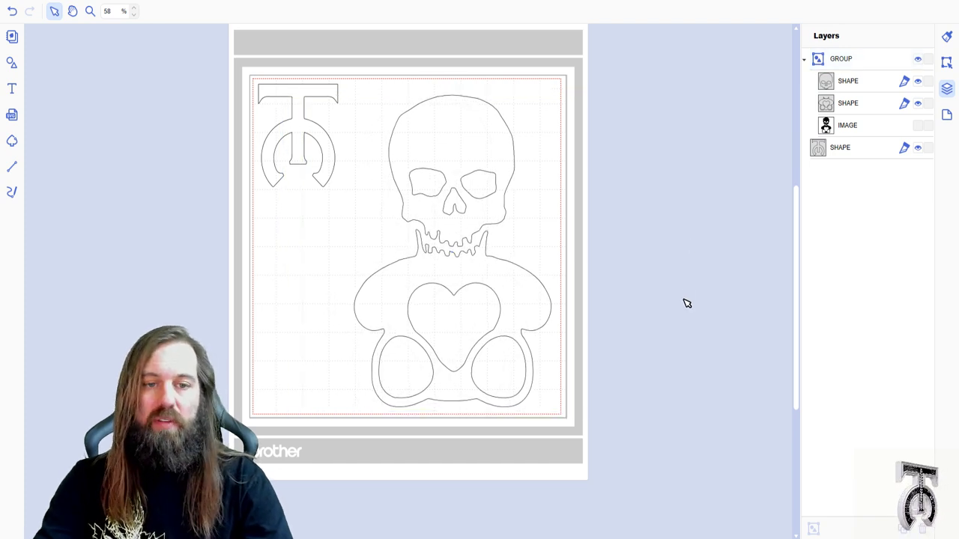
left_click(388, 112)
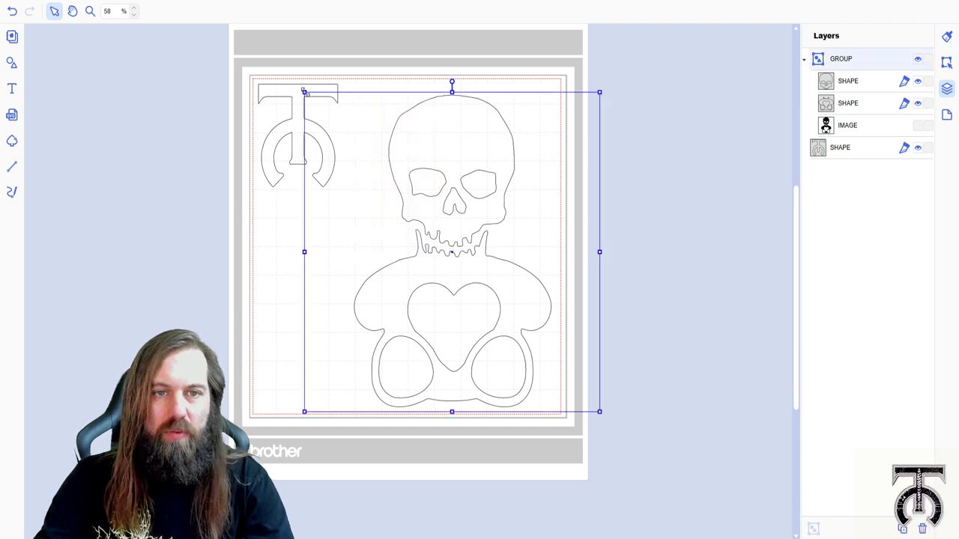
left_click_drag(304, 90, 291, 77)
left_click(309, 214)
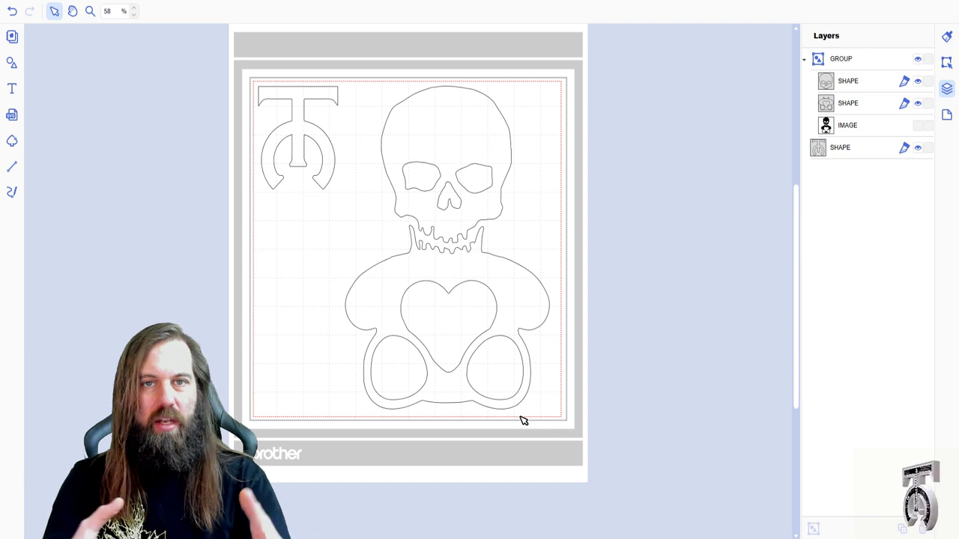
Step: Save the project as the CWPRJ file Skull Bear Cut File in the Introduction to Vinyl Cutting - T Shirt folder
left_click(11, 2)
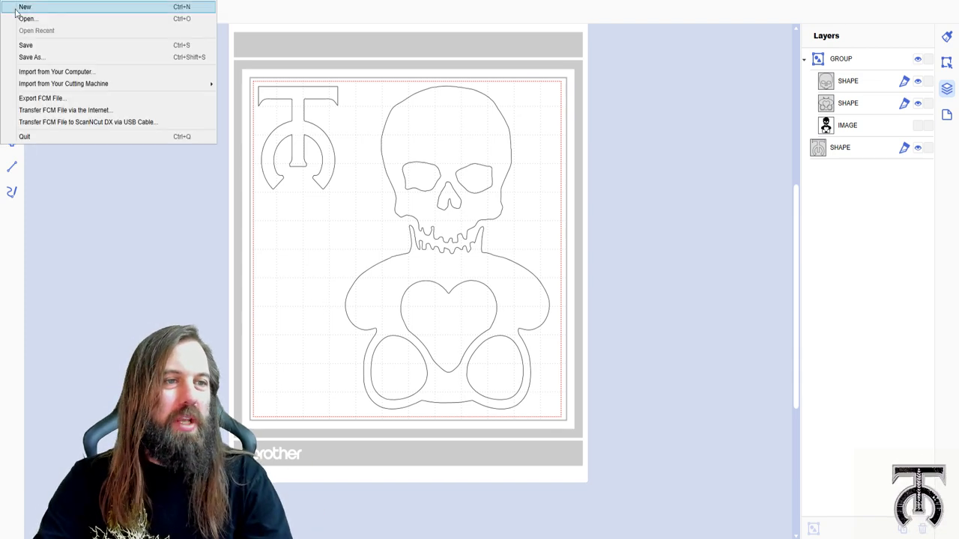
left_click(30, 56)
type("Sku")
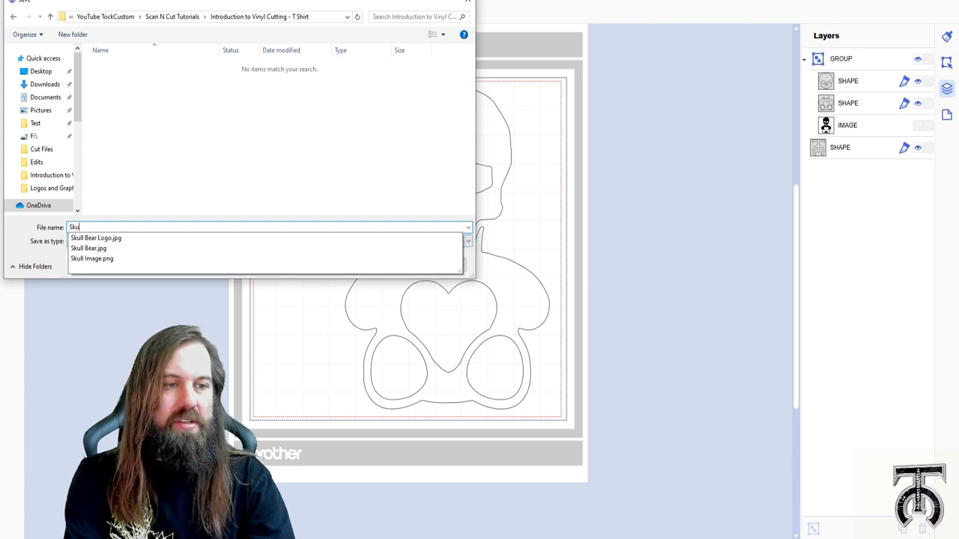
type("ll Bear Cut File")
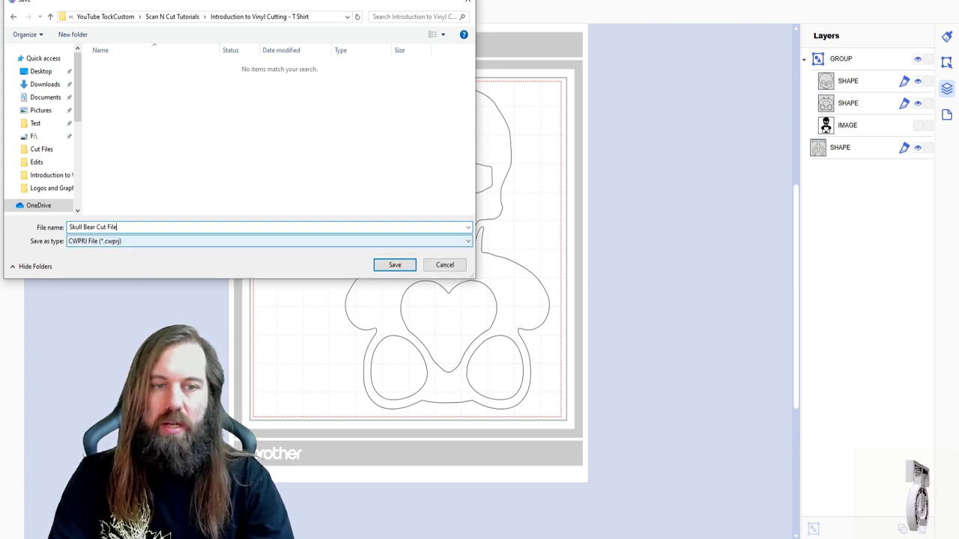
key("Return")
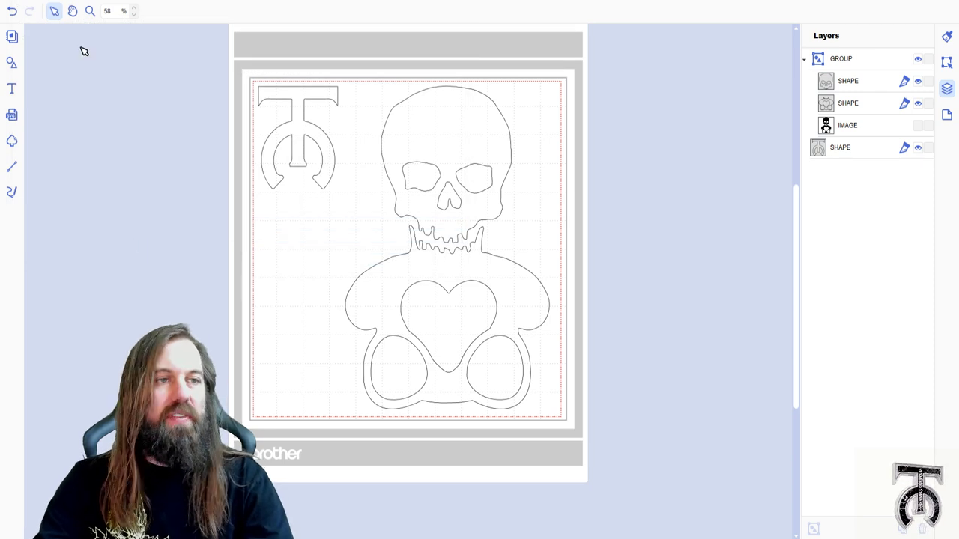
Step: Delete the hidden image from the group and transfer the FCM cutting file to the registered machine via the internet
key("Delete")
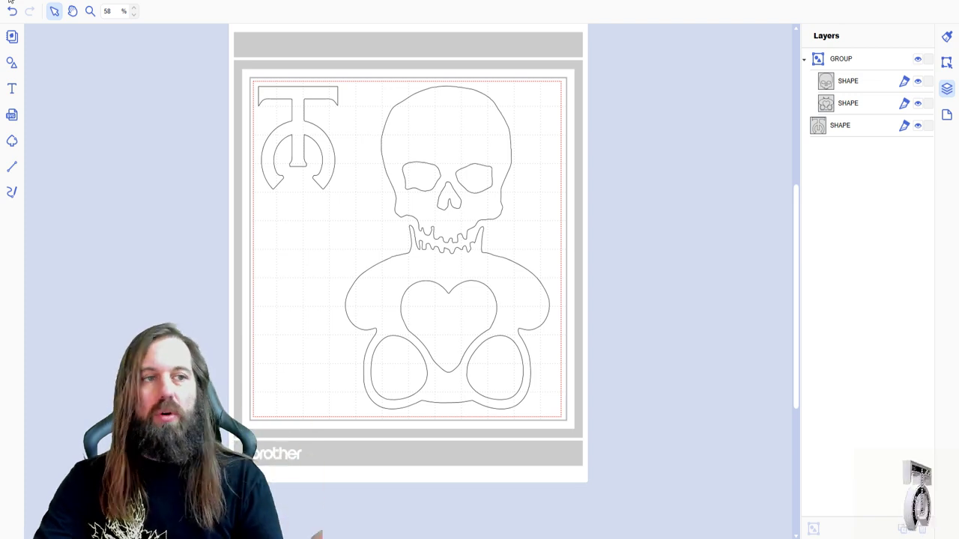
left_click(9, 1)
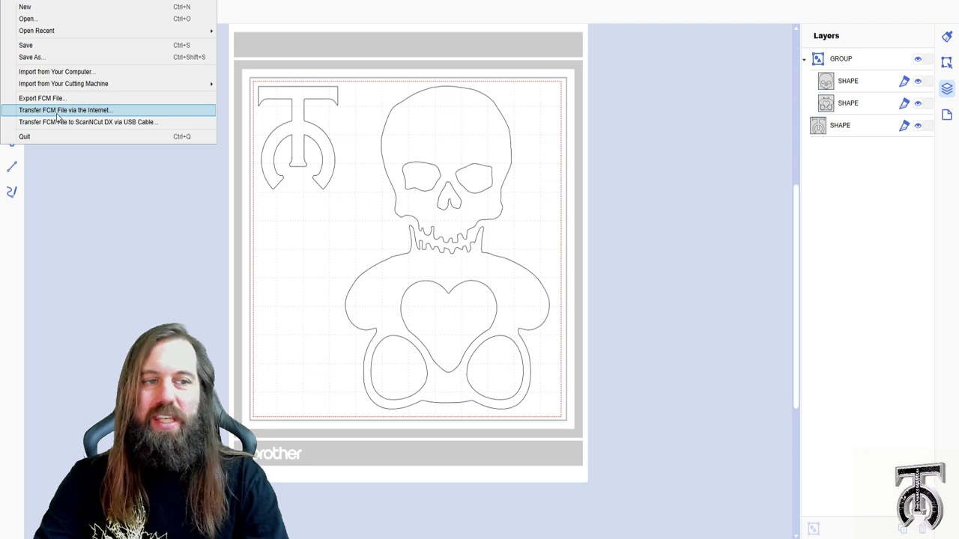
left_click(65, 115)
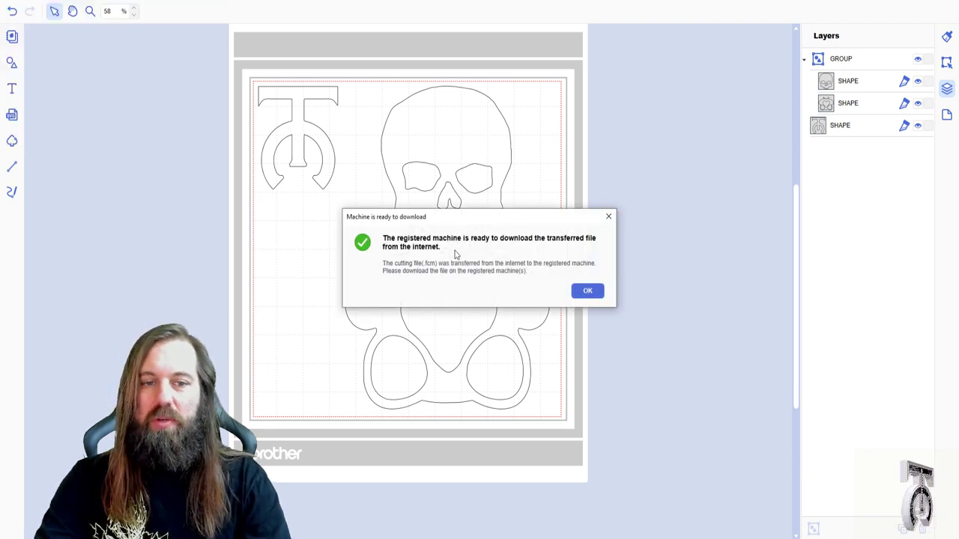
left_click(588, 291)
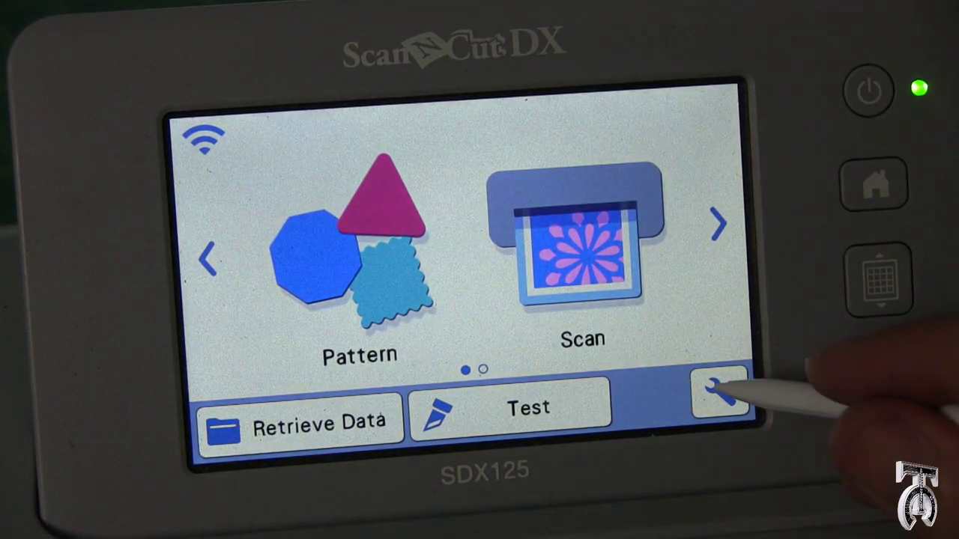
left_click(721, 391)
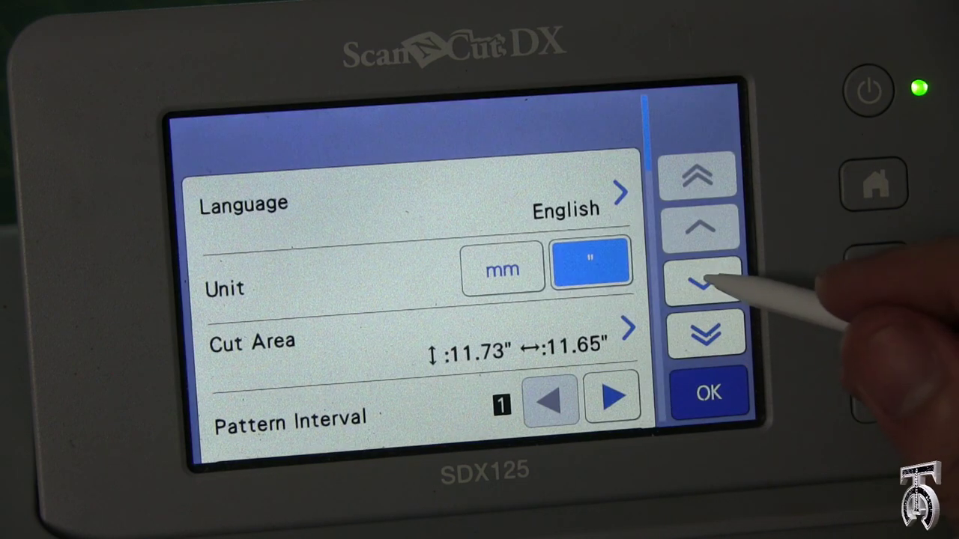
left_click(704, 283)
left_click(705, 283)
left_click(704, 281)
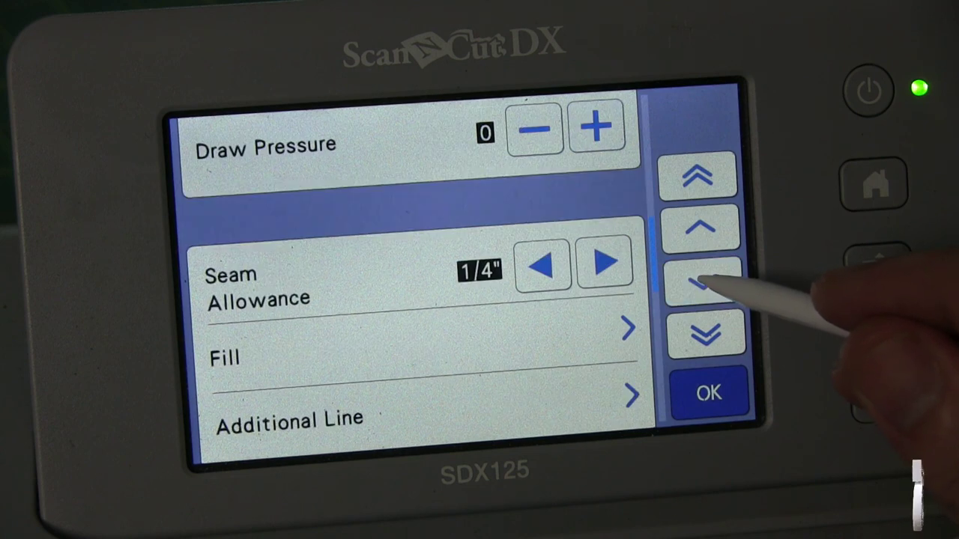
left_click(705, 280)
left_click(706, 280)
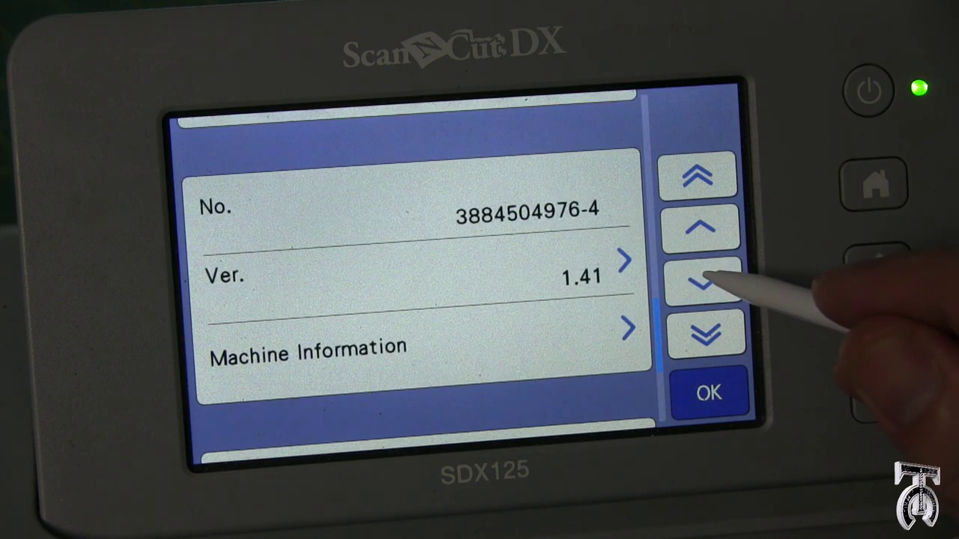
left_click(704, 280)
left_click(442, 150)
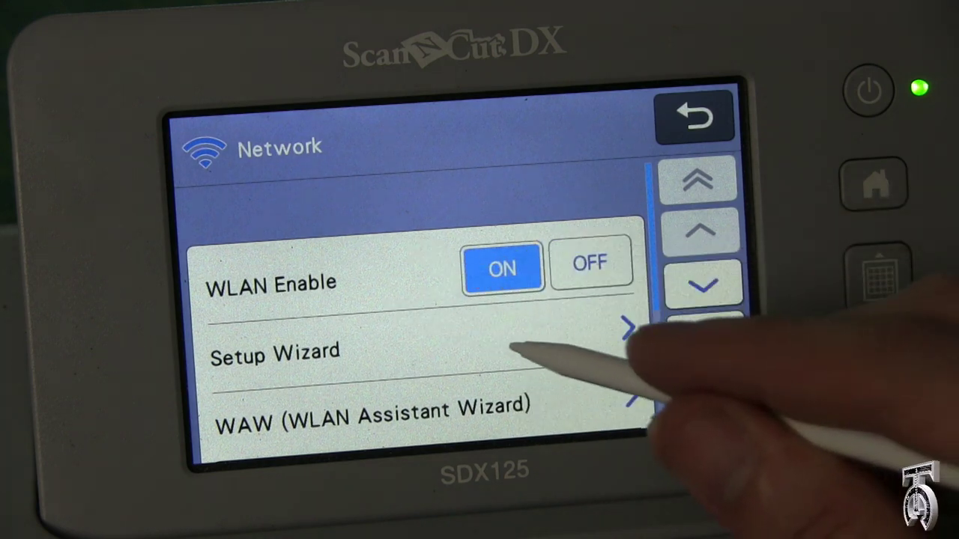
Step: Connect the cutting machine to the Tock City wireless network through the Setup Wizard, using the saved access point information
left_click(429, 350)
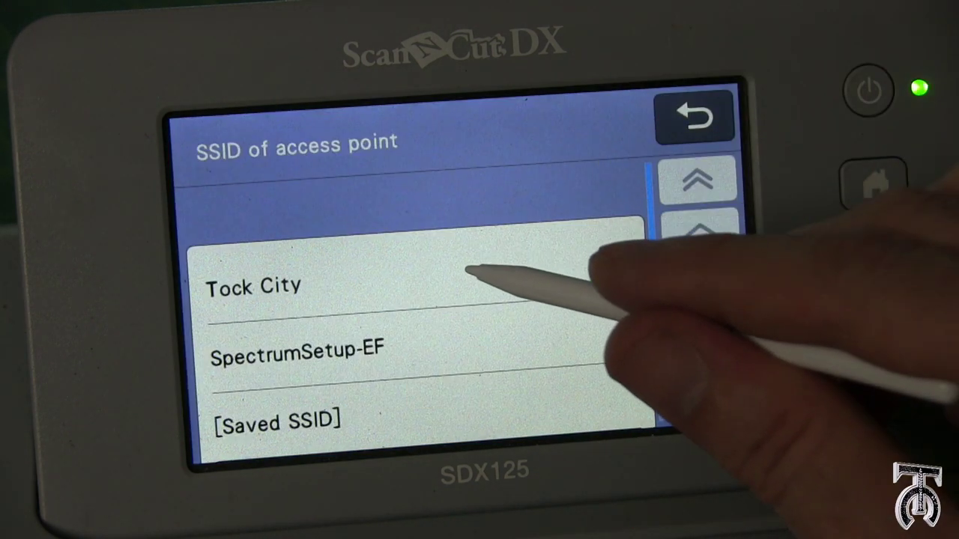
left_click(467, 271)
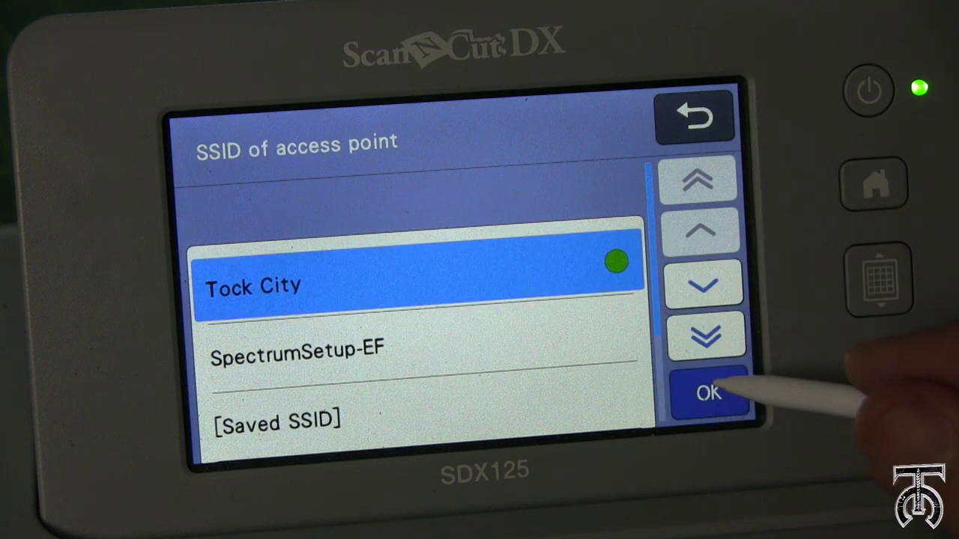
left_click(725, 389)
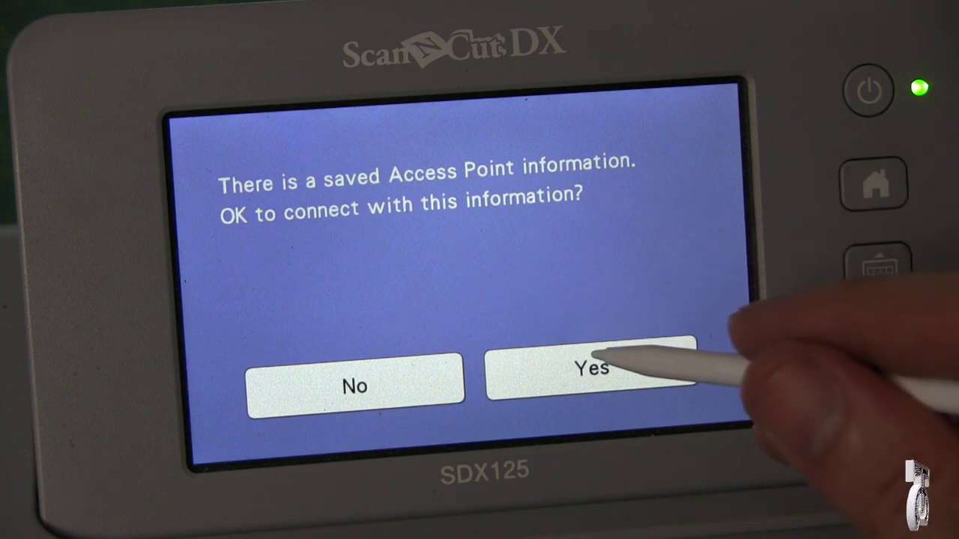
left_click(599, 368)
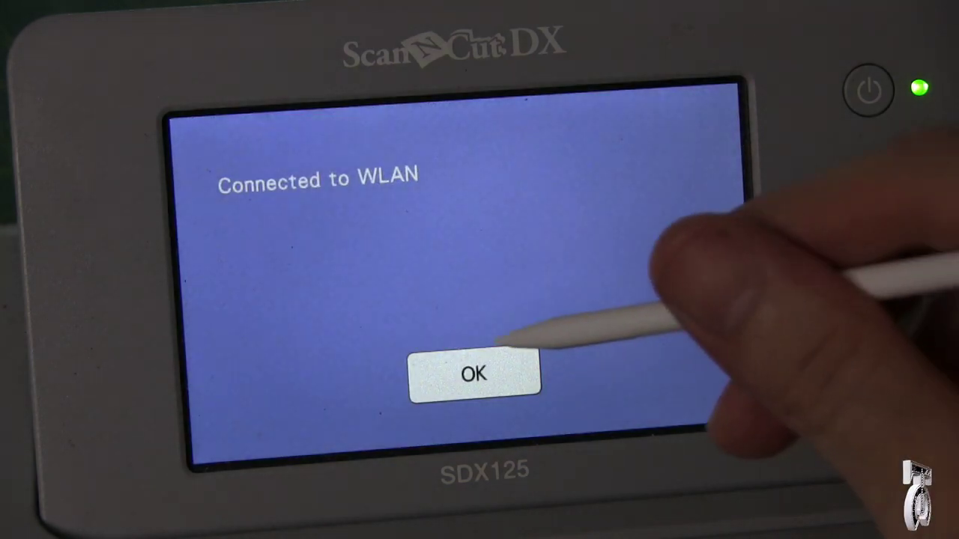
left_click(470, 376)
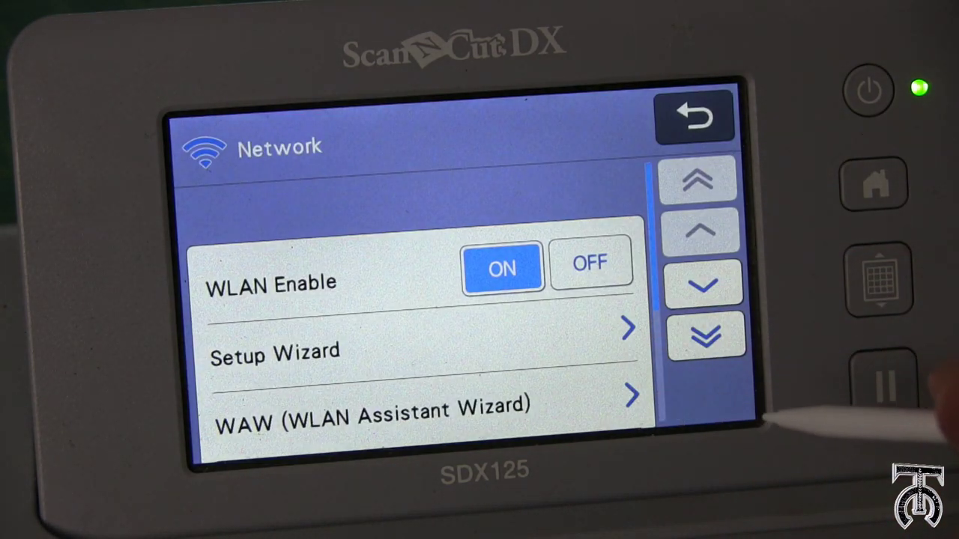
left_click(696, 118)
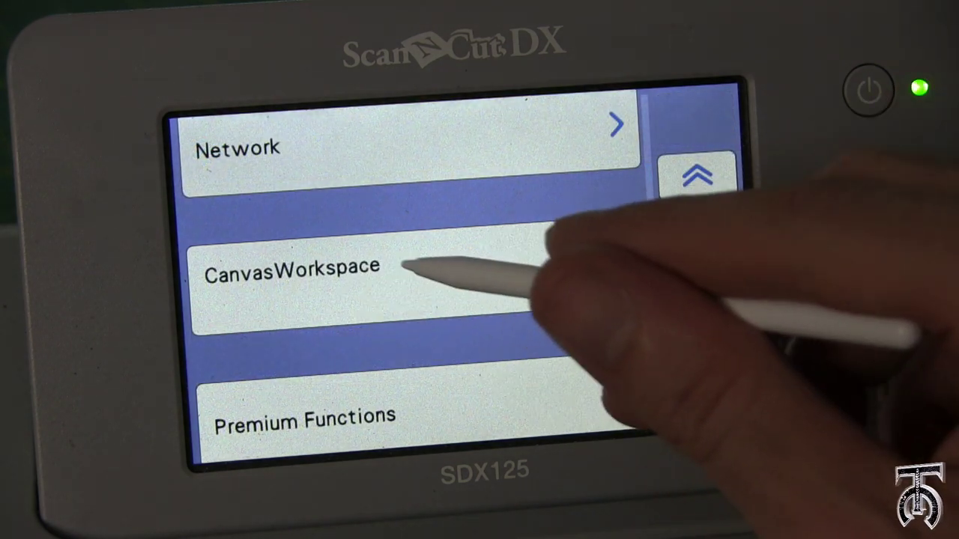
Step: Check the machine's CanvasWorkspace login registration, and return to the home screen
left_click(372, 275)
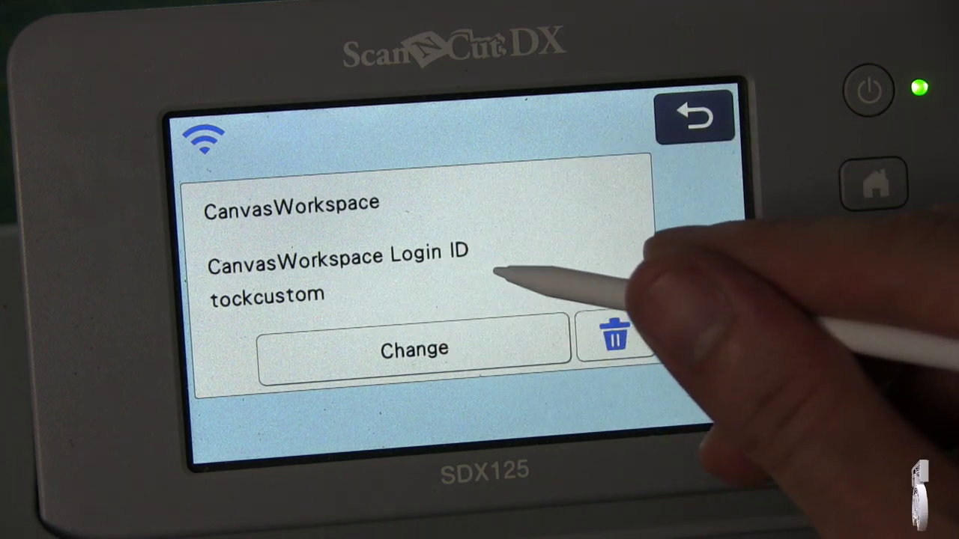
left_click(696, 117)
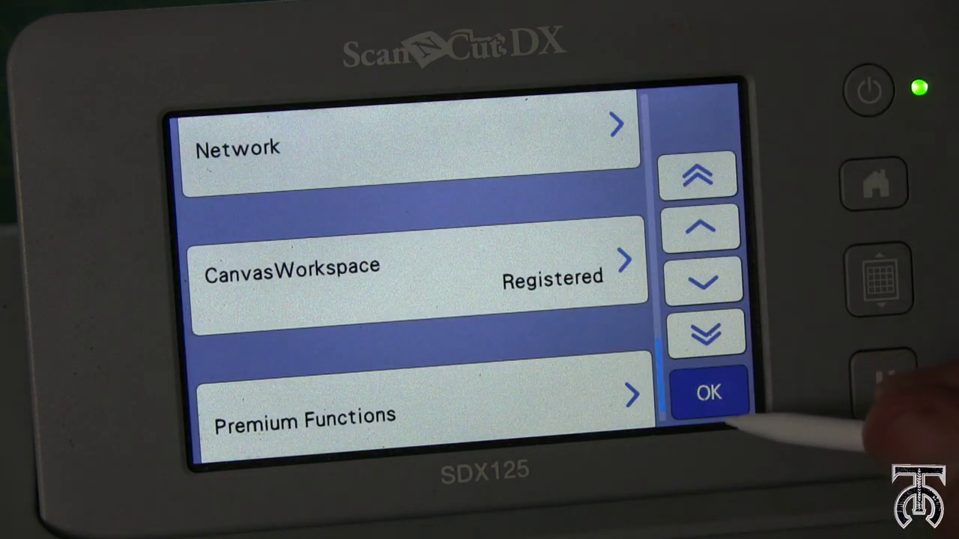
left_click(720, 408)
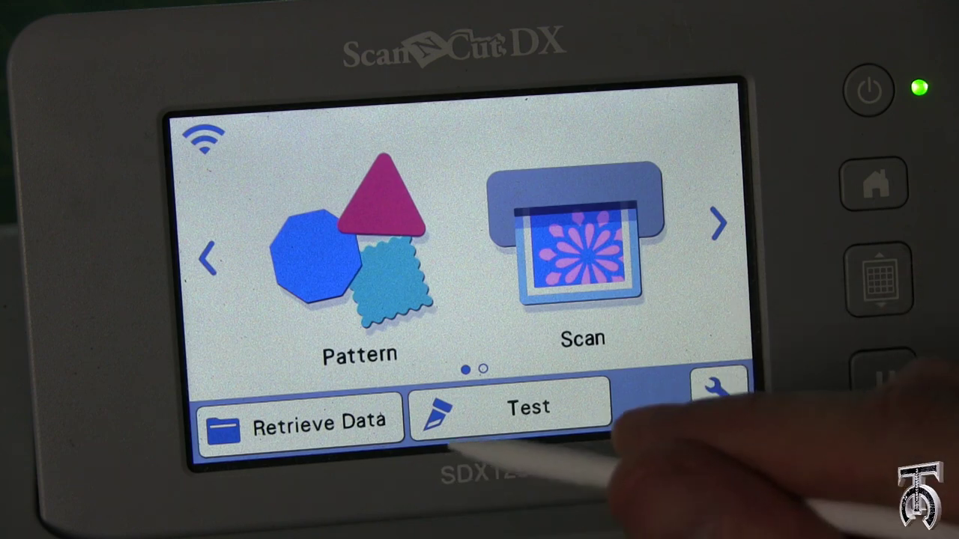